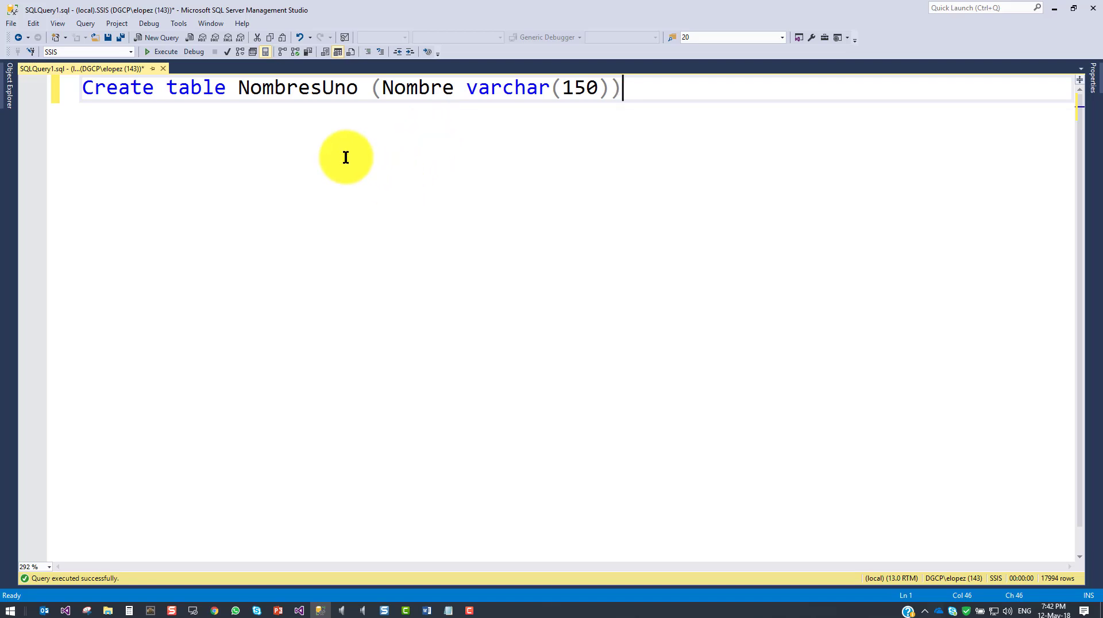
{"action": "double_click", "coordinate": [313, 88]}
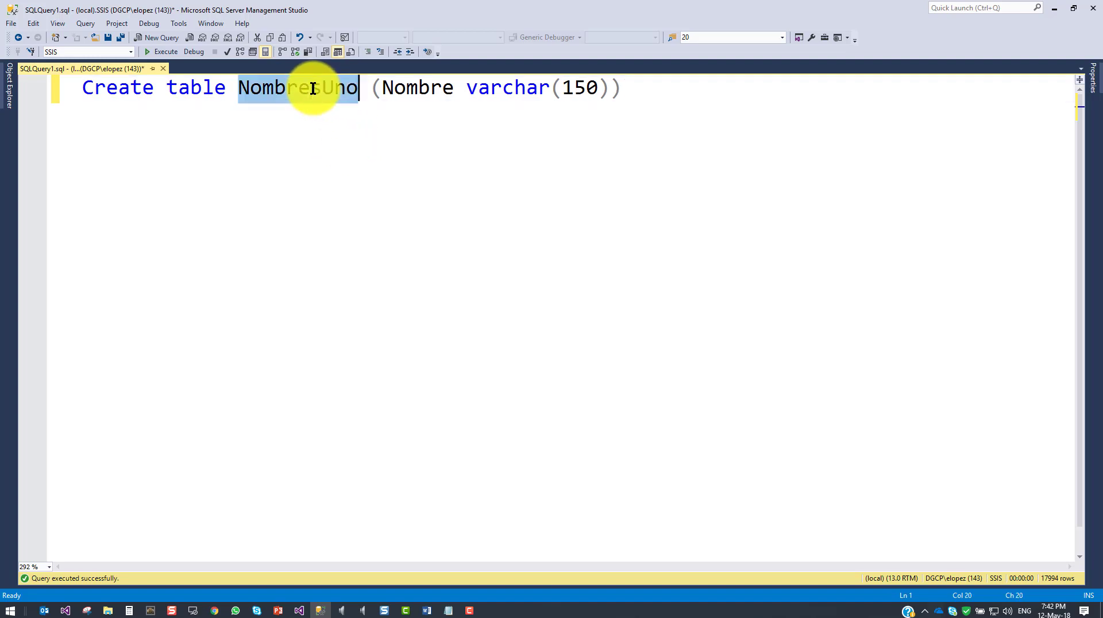
{"action": "left_click", "coordinate": [564, 180]}
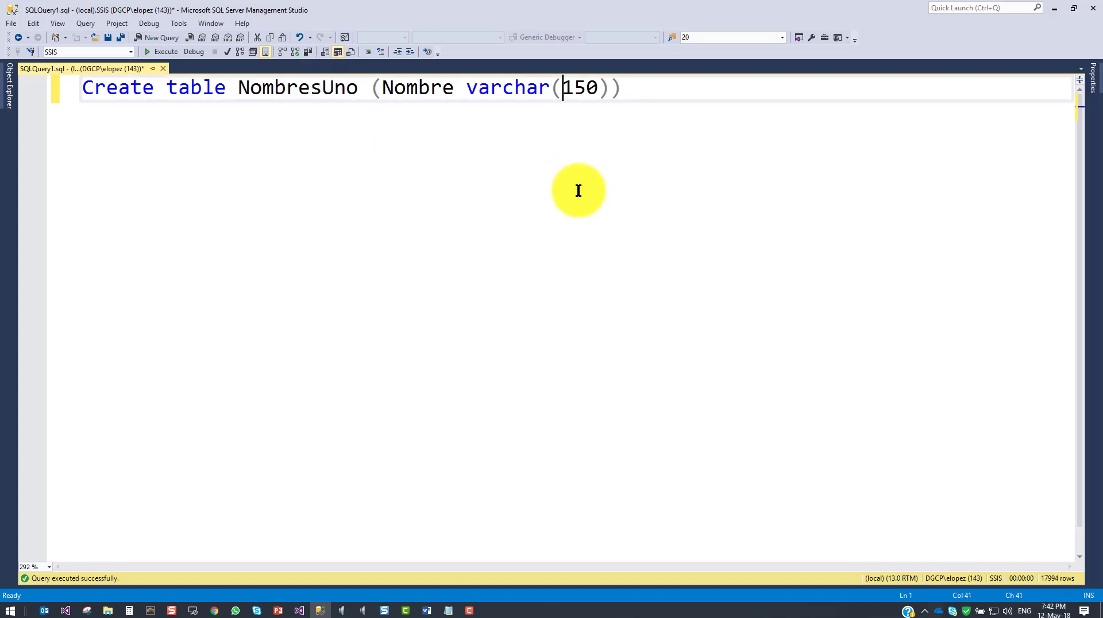
{"action": "double_click", "coordinate": [425, 89]}
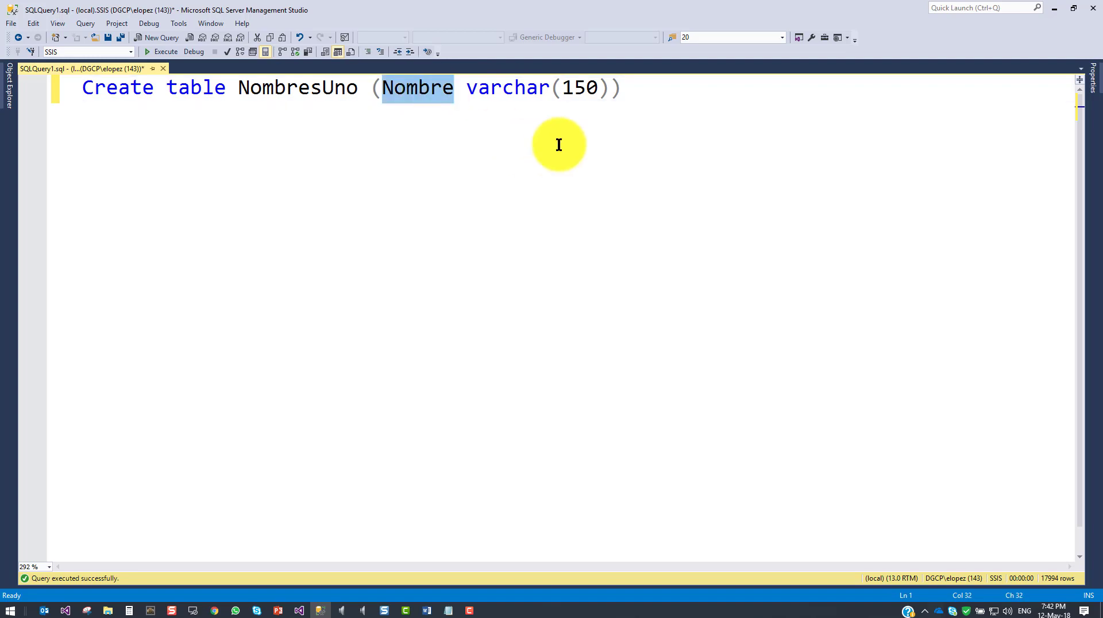
{"action": "left_click", "coordinate": [712, 116]}
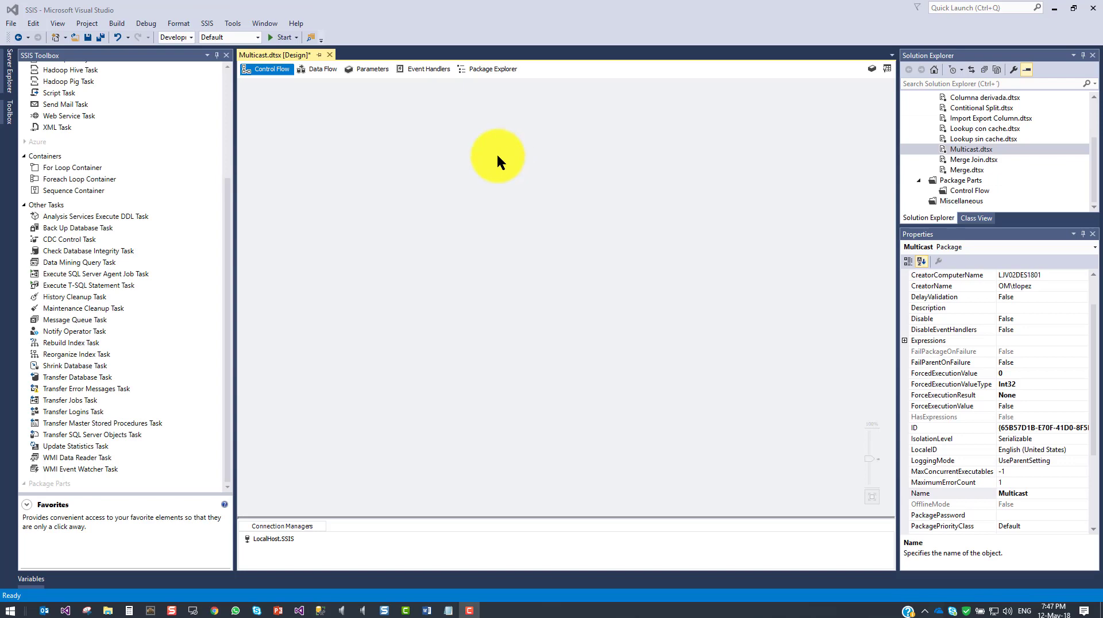
Add a Data Flow Task to the Multicast package's control flow and open it for editing
{"action": "scroll", "coordinate": [171, 243], "scroll_direction": "up", "scroll_amount": 5}
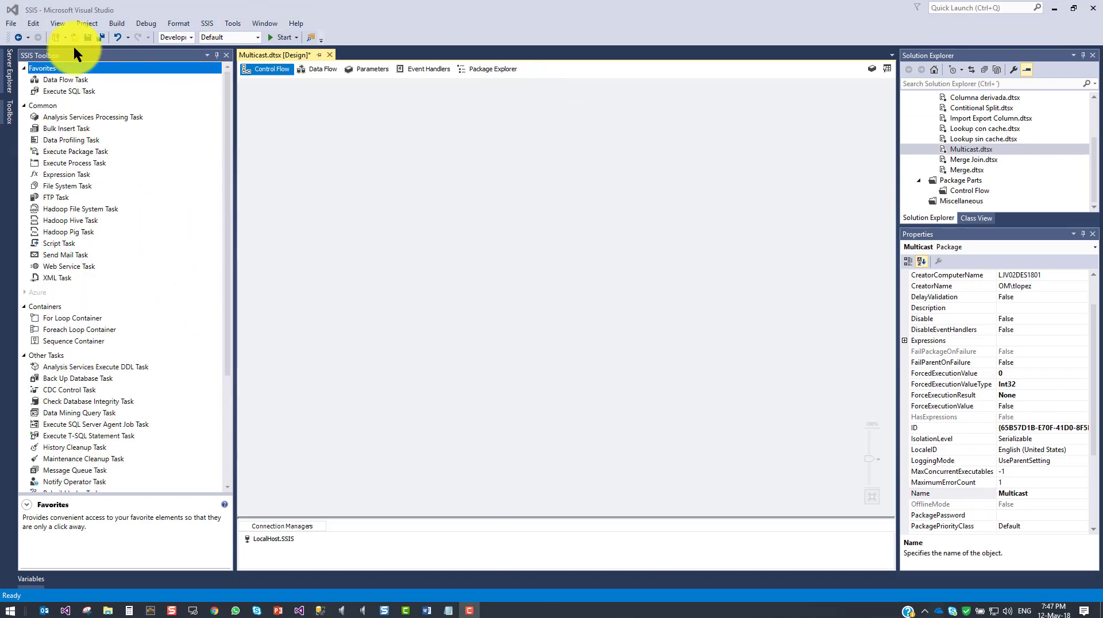
{"action": "left_click_drag", "start_coordinate": [55, 81], "coordinate": [461, 194]}
{"action": "double_click", "coordinate": [460, 194]}
Place an OLE DB Source in the data flow and open its editor
{"action": "scroll", "coordinate": [166, 192], "scroll_direction": "down", "scroll_amount": 10}
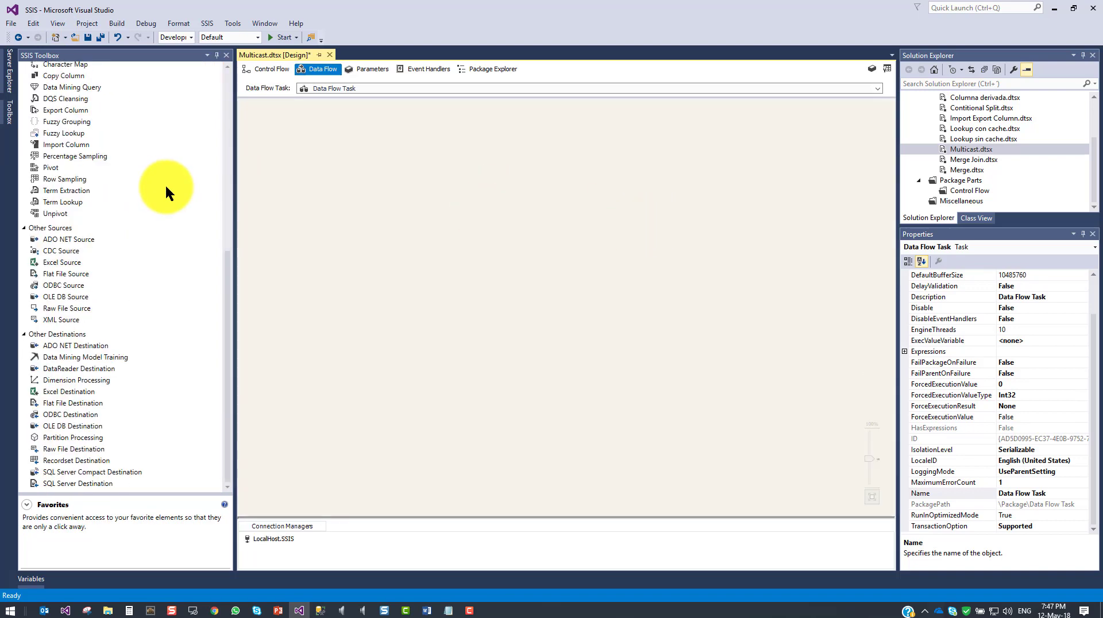
{"action": "left_click_drag", "start_coordinate": [60, 295], "coordinate": [454, 207]}
{"action": "double_click", "coordinate": [516, 216]}
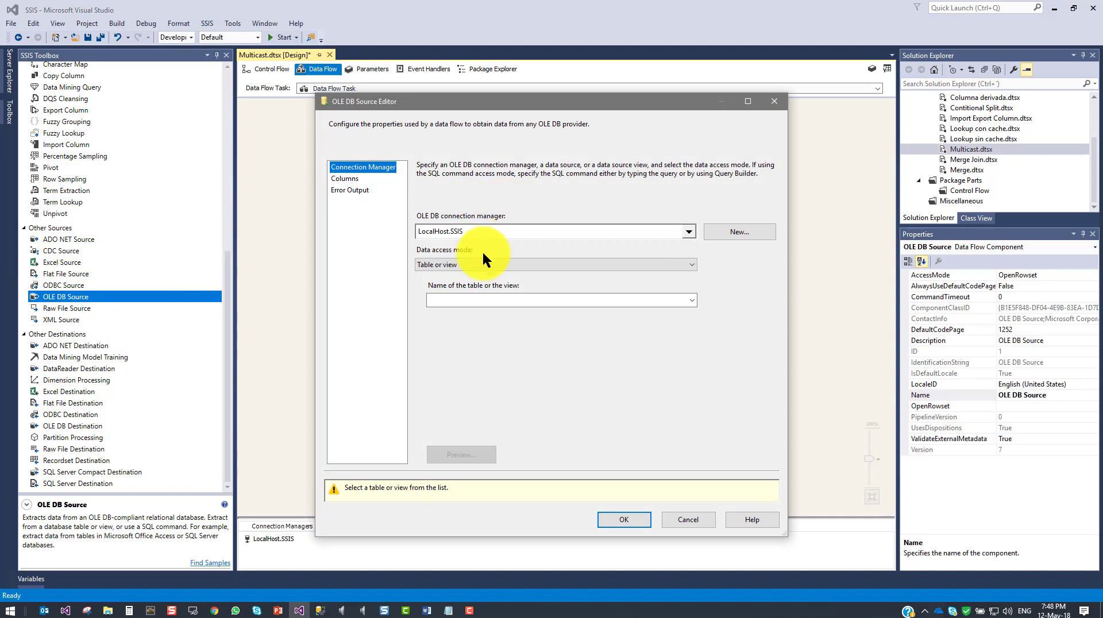
Set the source's data access mode to SQL command with the query "select Nombre from FIFA"
{"action": "left_click", "coordinate": [448, 264]}
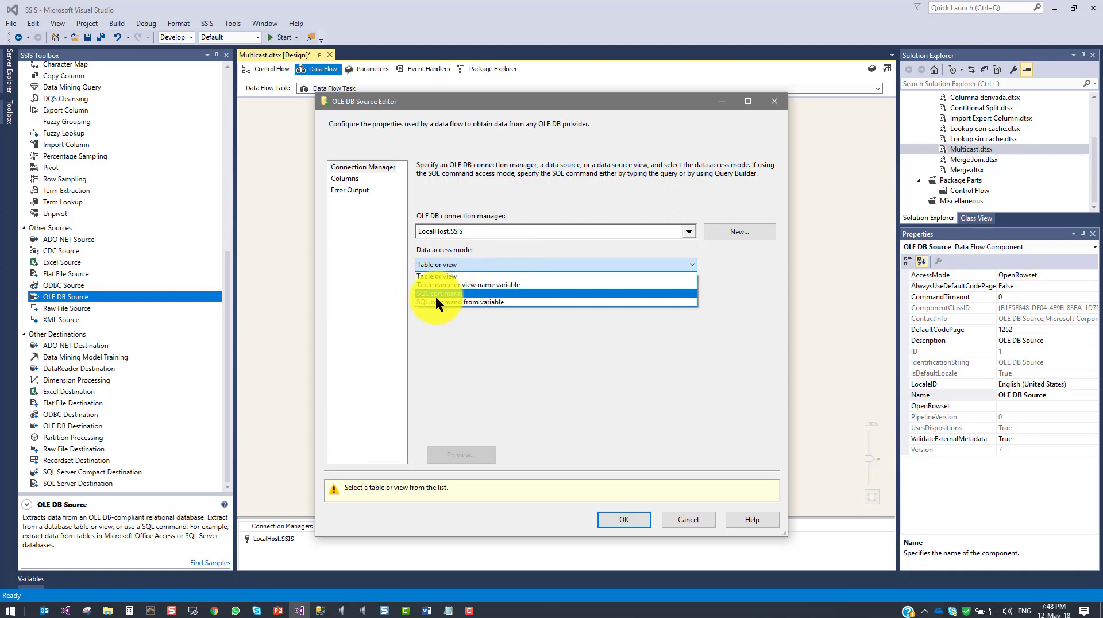
{"action": "left_click", "coordinate": [467, 294]}
{"action": "left_click", "coordinate": [544, 325]}
{"action": "type", "text": "select Nombre from FIFA"}
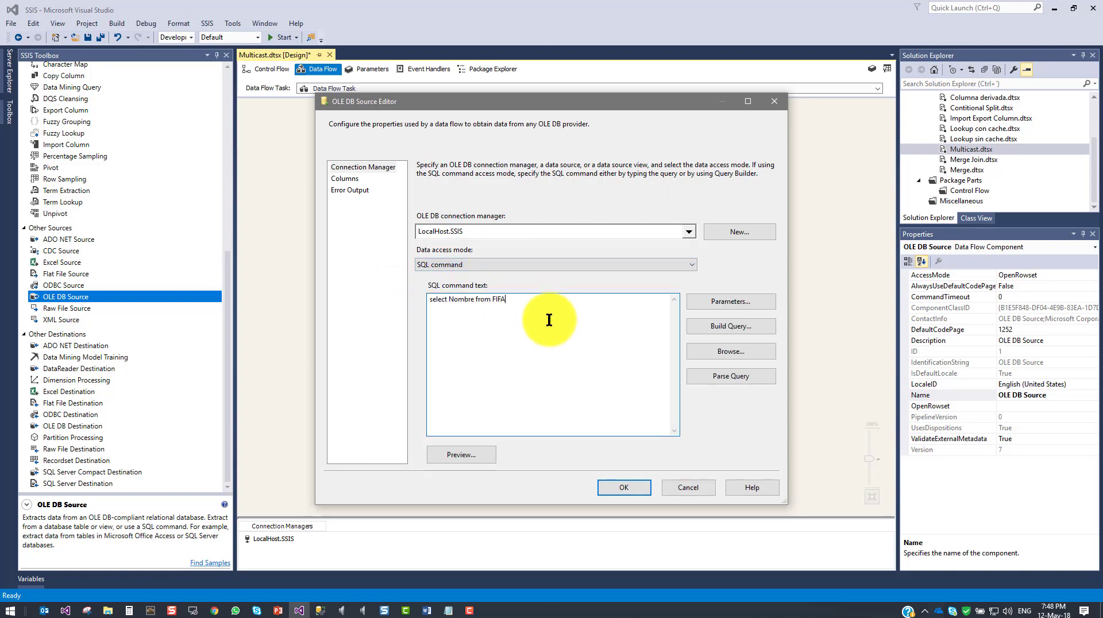
Preview the source query's rows and accept the OLE DB Source configuration
{"action": "left_click", "coordinate": [466, 451]}
{"action": "double_click", "coordinate": [460, 203]}
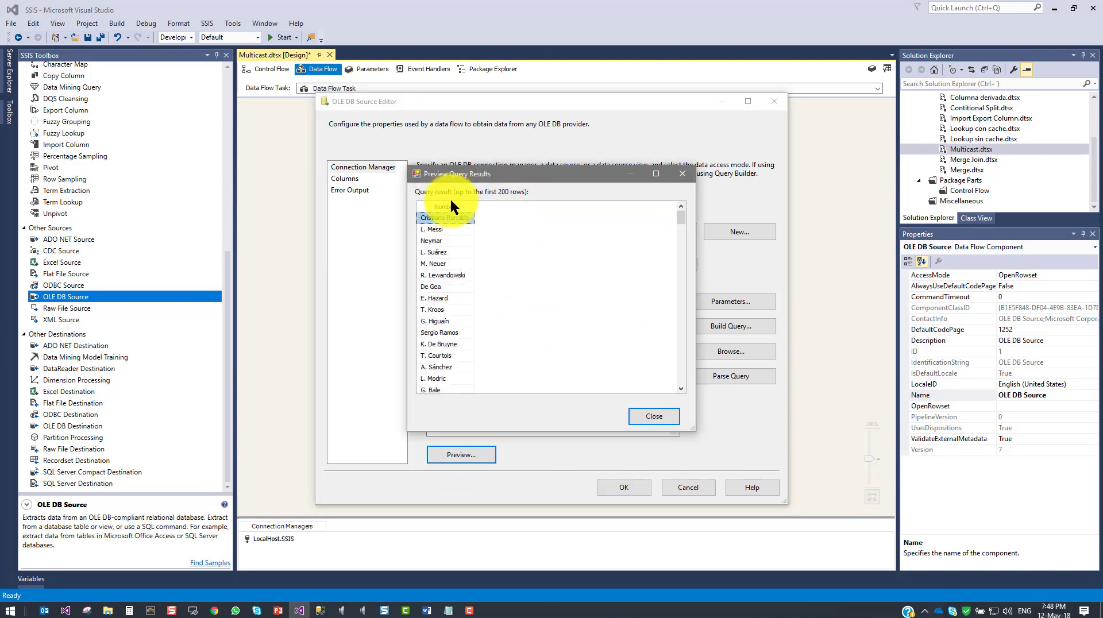
{"action": "left_click", "coordinate": [654, 419]}
{"action": "left_click", "coordinate": [518, 308]}
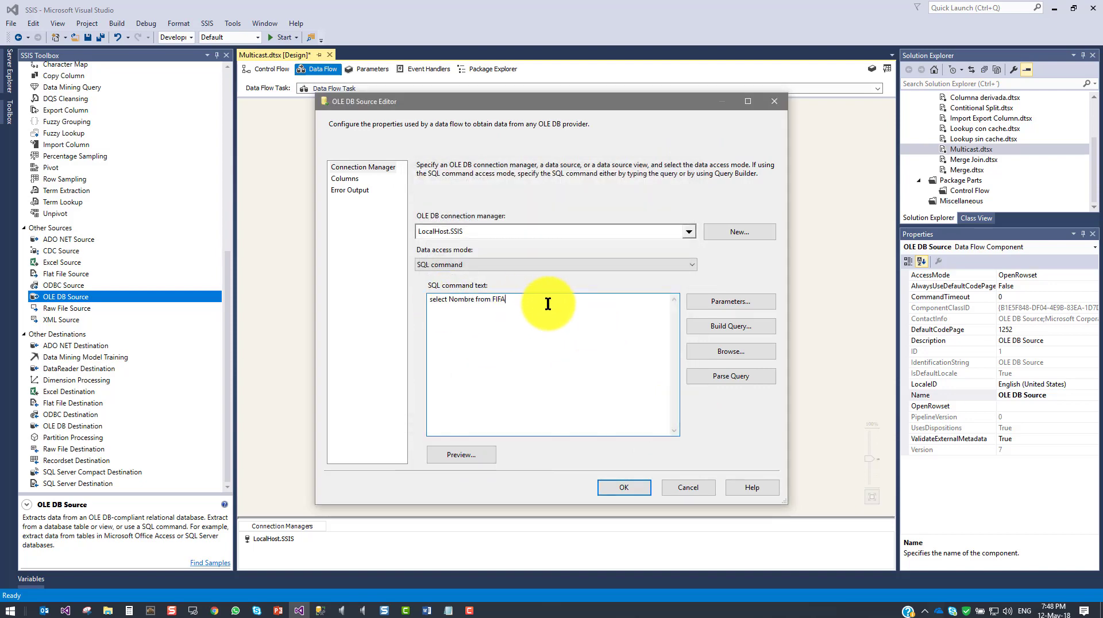
{"action": "left_click", "coordinate": [626, 489]}
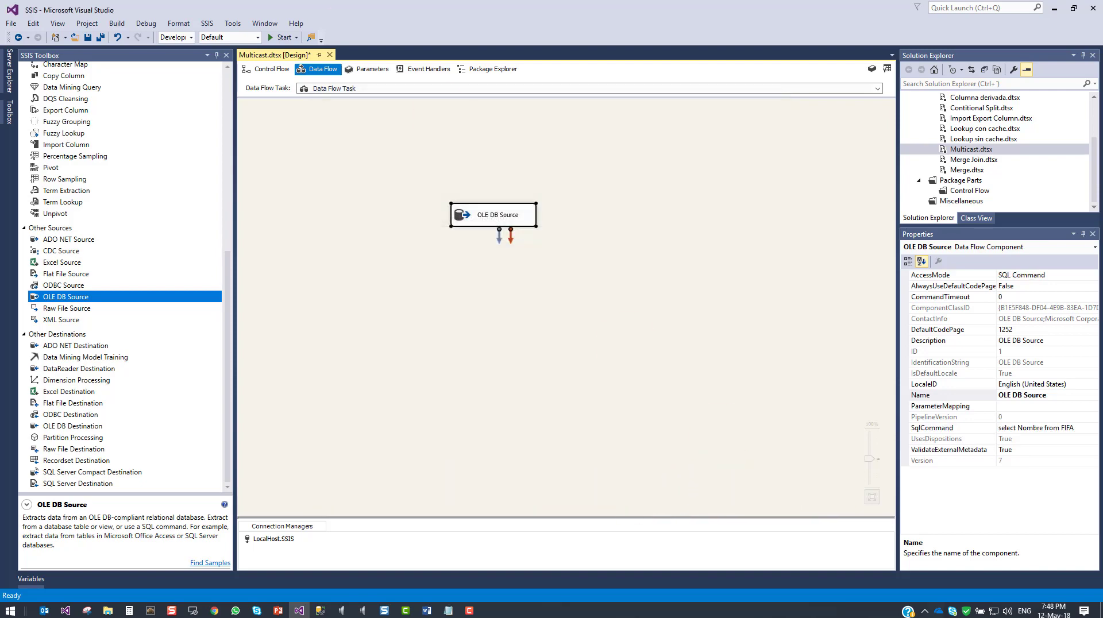
Add a Multicast transformation to the data flow below the OLE DB Source
{"action": "key", "text": "alt+Tab"}
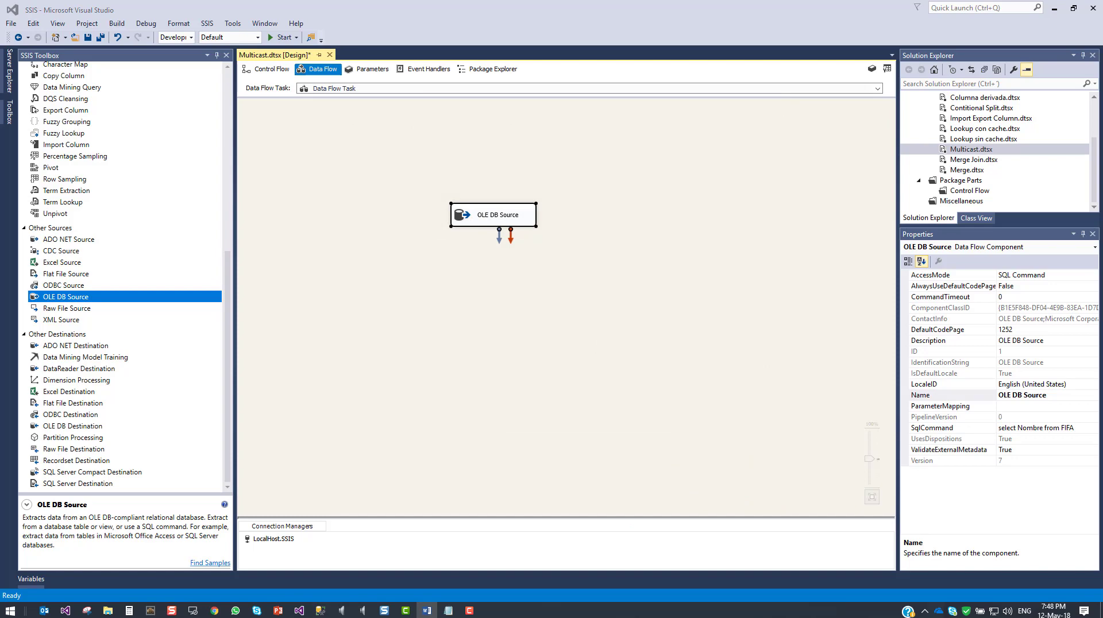
{"action": "left_click", "coordinate": [473, 224]}
{"action": "scroll", "coordinate": [99, 265], "scroll_direction": "up", "scroll_amount": 4}
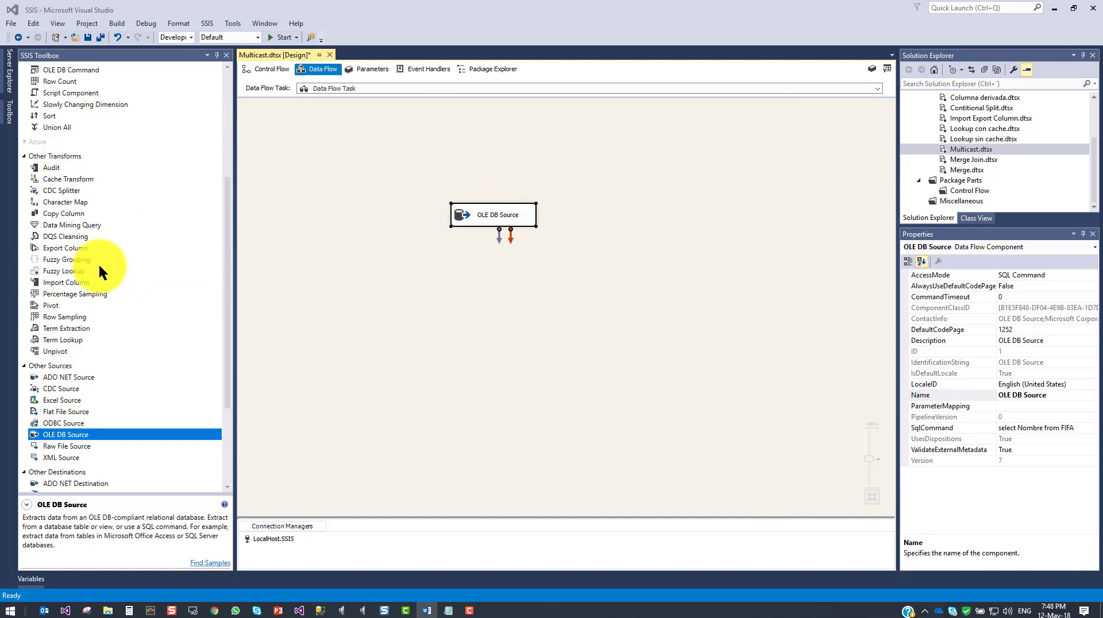
{"action": "scroll", "coordinate": [132, 299], "scroll_direction": "up", "scroll_amount": 4}
{"action": "scroll", "coordinate": [123, 301], "scroll_direction": "up", "scroll_amount": 2}
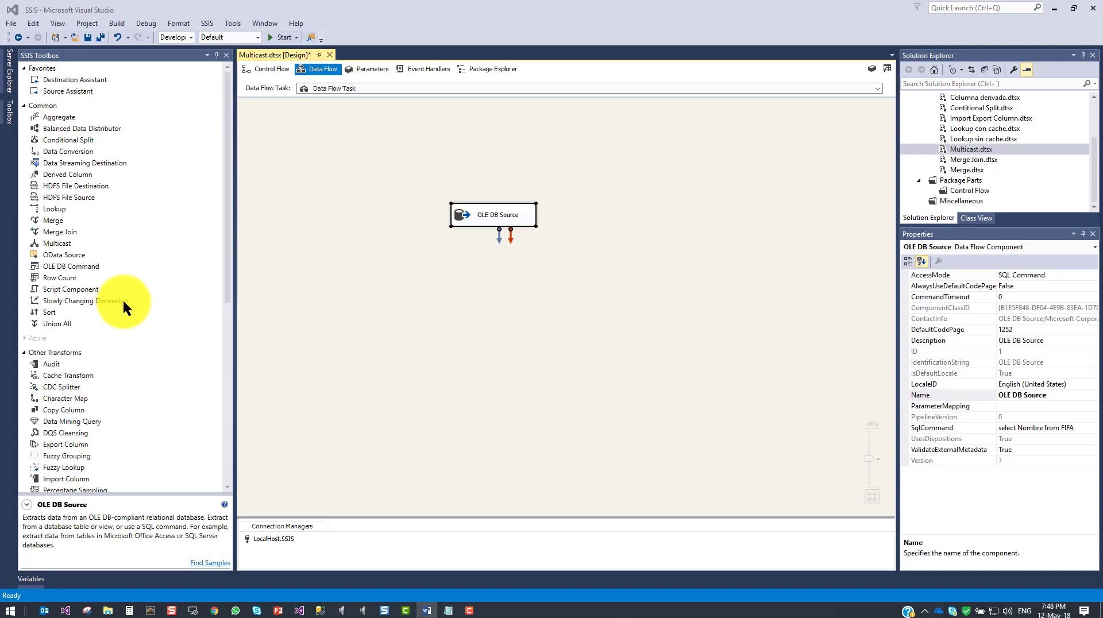
{"action": "left_click_drag", "start_coordinate": [56, 242], "coordinate": [492, 297]}
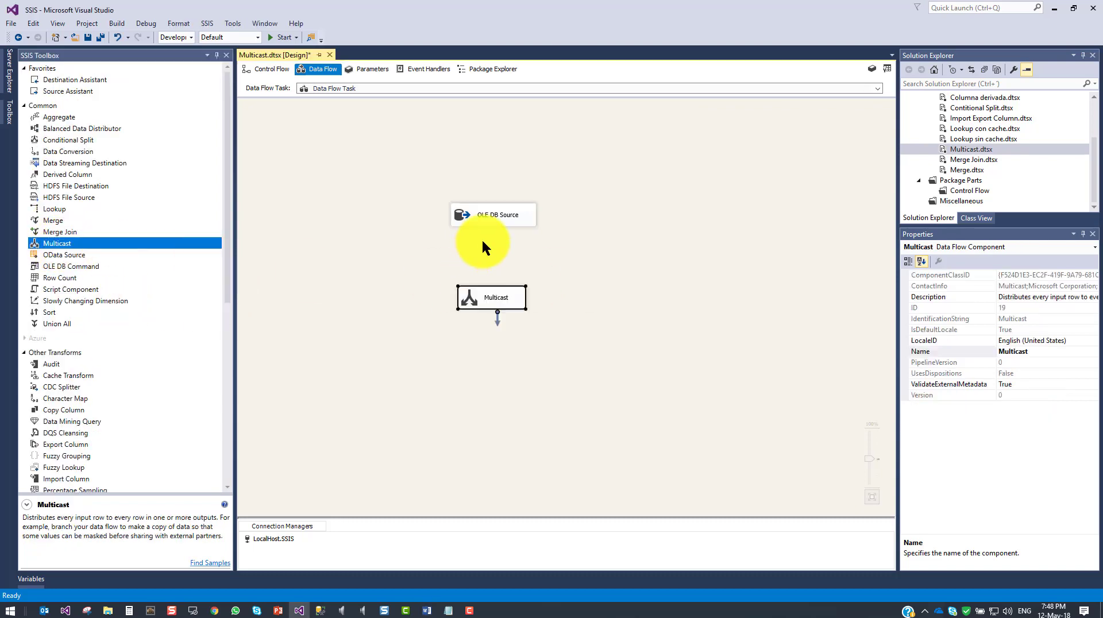
Rename the OLE DB Source as "Origen"
{"action": "left_click", "coordinate": [500, 221]}
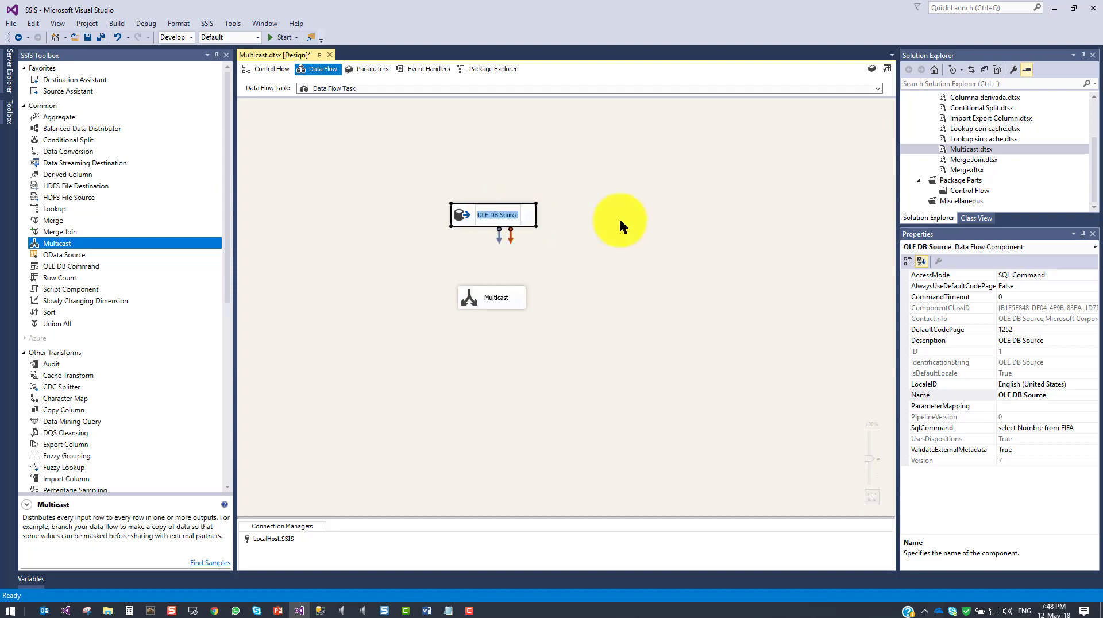
{"action": "type", "text": "Oran"}
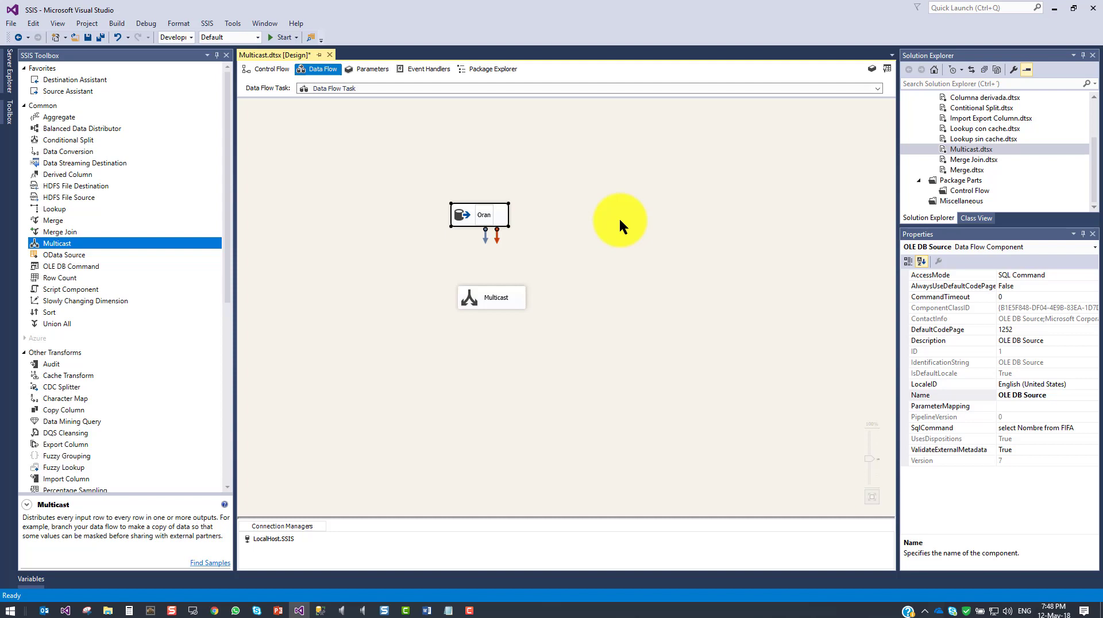
{"action": "key", "text": "BackSpace"}
{"action": "key", "text": "BackSpace"}
{"action": "type", "text": "igen"}
{"action": "key", "text": "Return"}
{"action": "left_click", "coordinate": [620, 219]}
Move Origen and Multicast higher on the design surface and connect Origen's data output to Multicast
{"action": "left_click_drag", "start_coordinate": [478, 220], "coordinate": [502, 171]}
{"action": "left_click_drag", "start_coordinate": [505, 303], "coordinate": [518, 242]}
{"action": "left_click", "coordinate": [507, 172]}
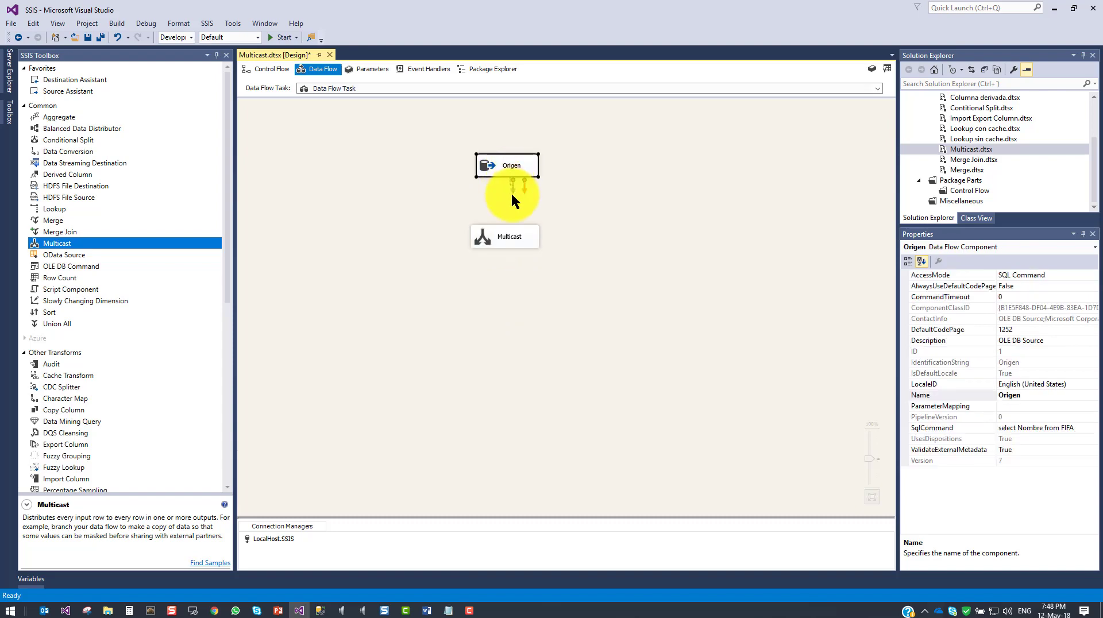
{"action": "left_click_drag", "start_coordinate": [511, 194], "coordinate": [509, 239]}
{"action": "left_click", "coordinate": [458, 233]}
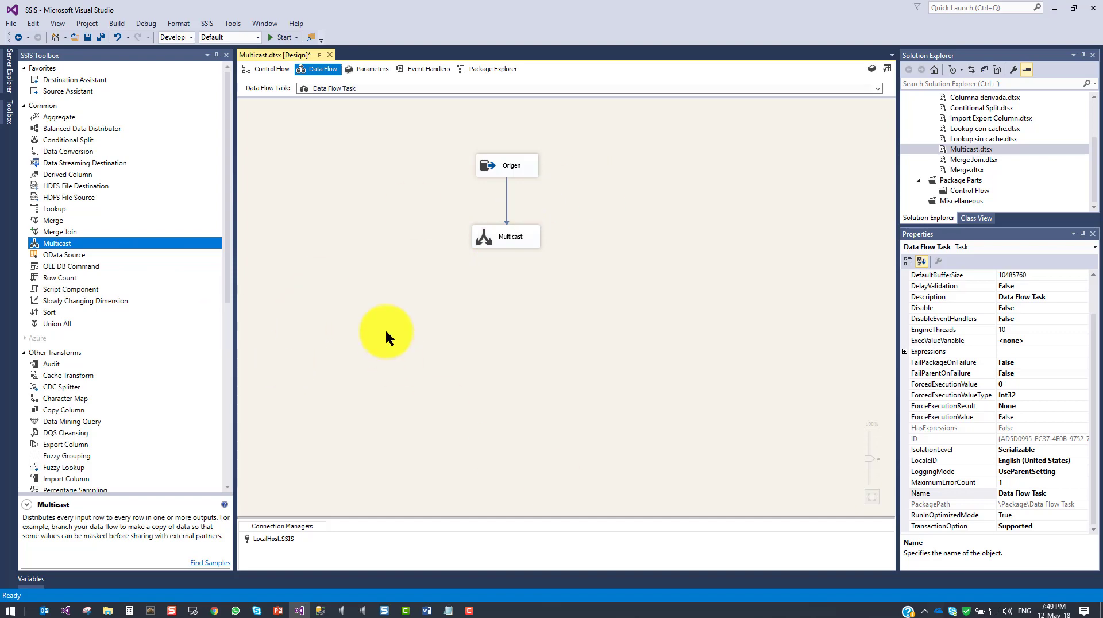
Add an OLE DB Destination below Multicast and connect a Multicast output to it
{"action": "scroll", "coordinate": [143, 322], "scroll_direction": "down", "scroll_amount": 10}
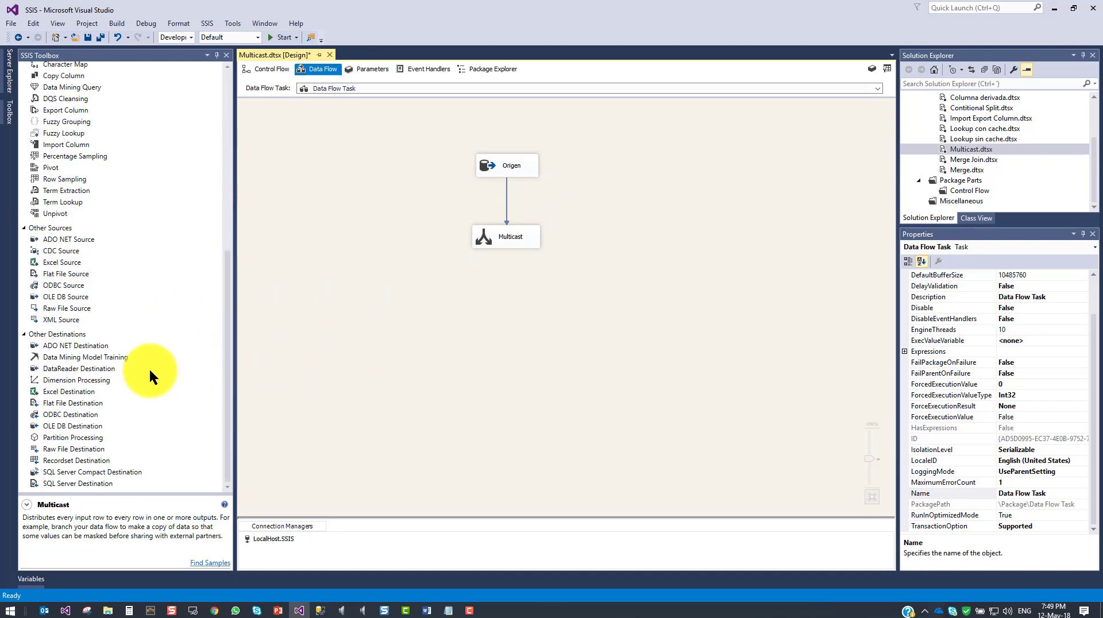
{"action": "left_click", "coordinate": [77, 426]}
{"action": "left_click_drag", "start_coordinate": [73, 426], "coordinate": [353, 323]}
{"action": "left_click", "coordinate": [473, 247]}
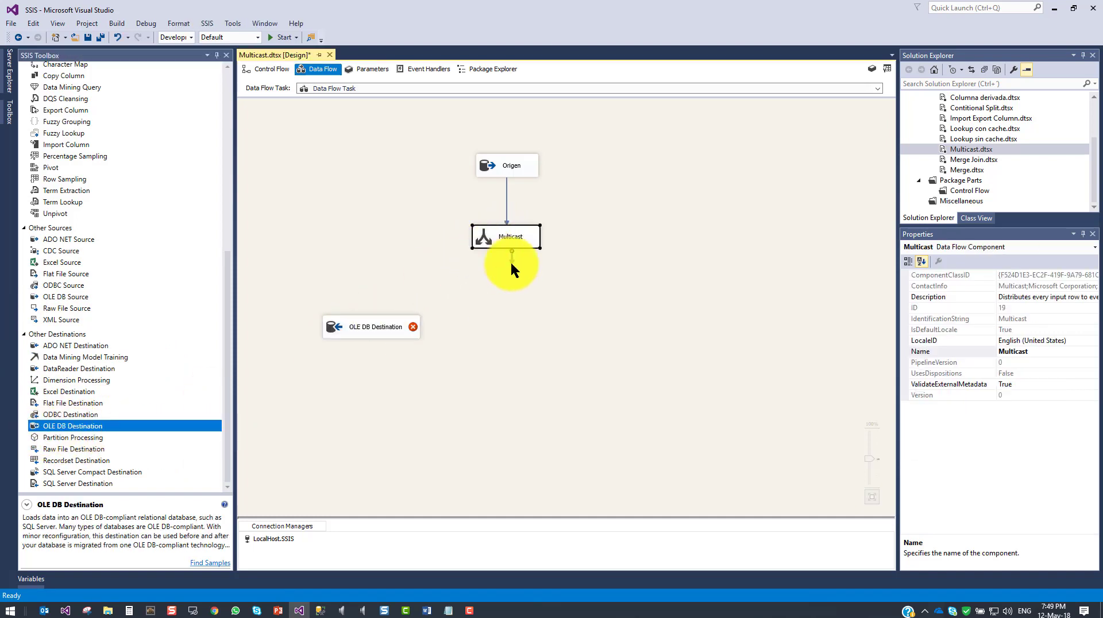
{"action": "left_click_drag", "start_coordinate": [511, 264], "coordinate": [396, 344]}
Rename the OLE DB Destination as "Tabla"
{"action": "type", "text": "Tabla"}
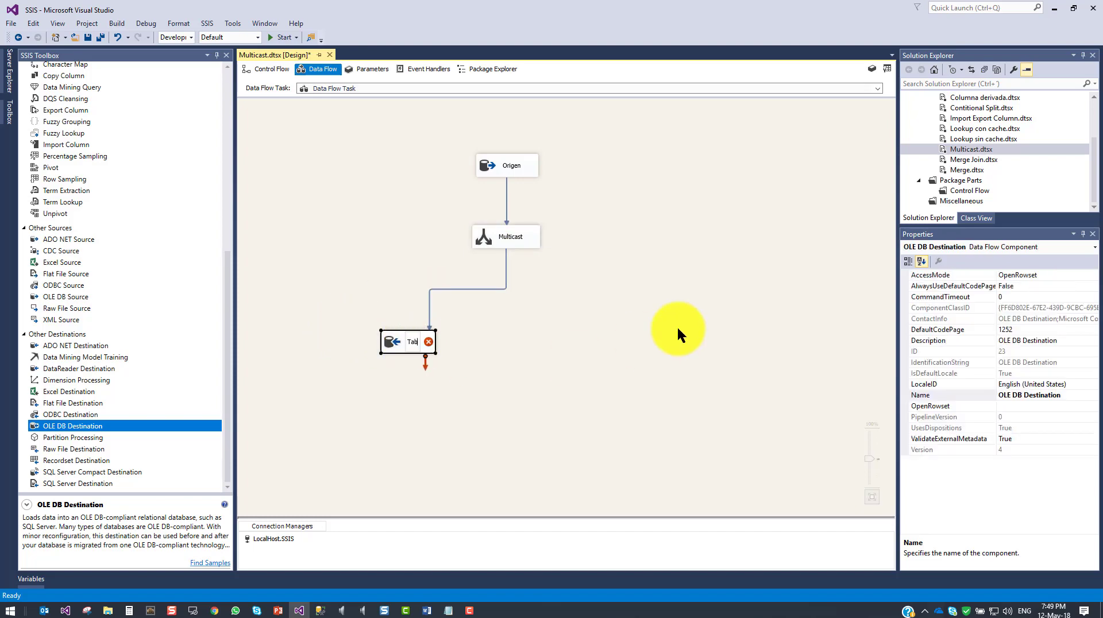
{"action": "key", "text": "Return"}
{"action": "left_click", "coordinate": [499, 343]}
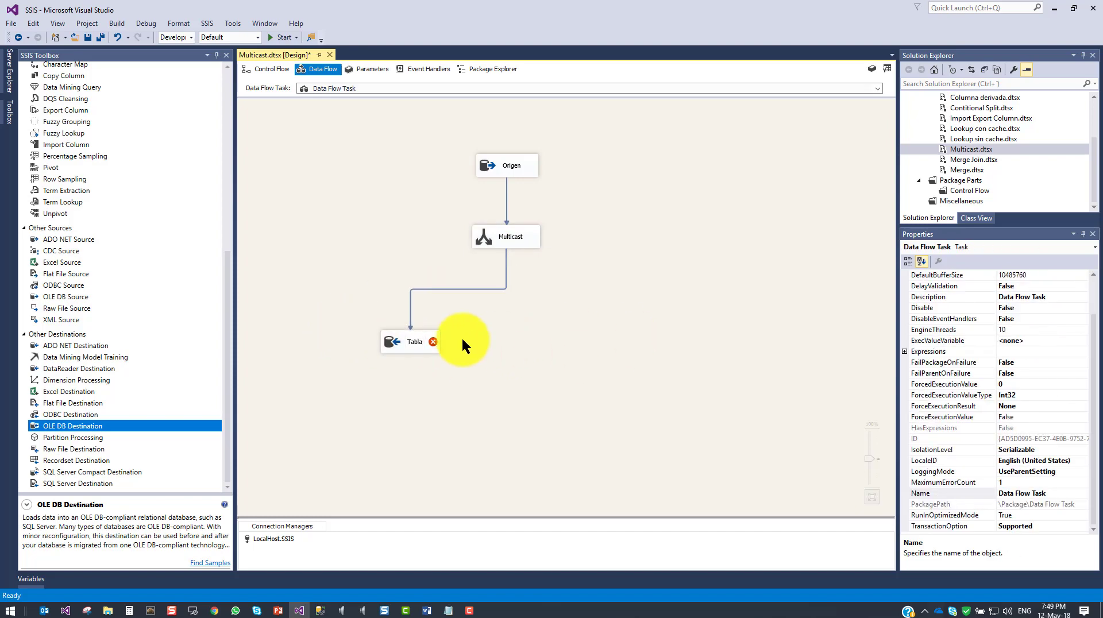
Configure the Tabla destination to load into [dbo].[NombresUno], checking its column mappings before accepting
{"action": "double_click", "coordinate": [435, 342]}
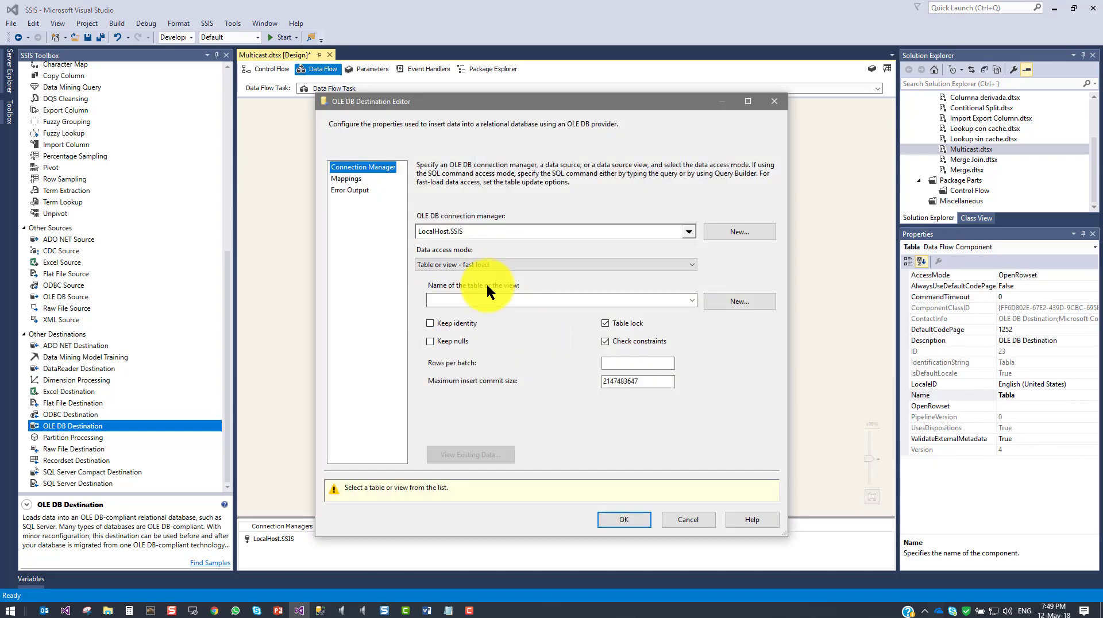
{"action": "left_click", "coordinate": [478, 295]}
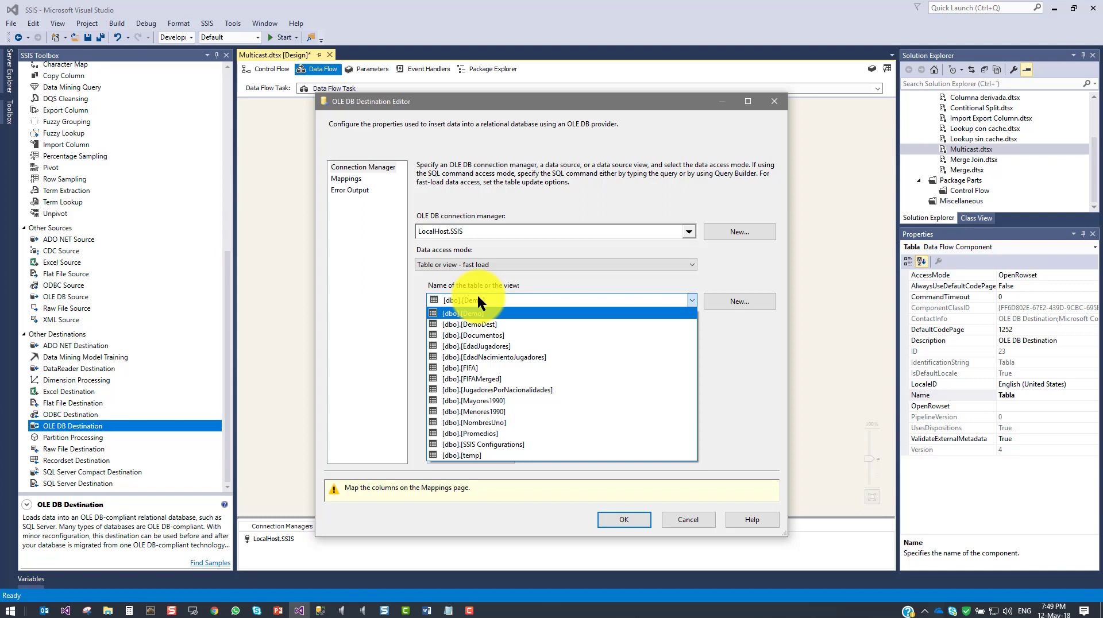
{"action": "left_click", "coordinate": [493, 426]}
{"action": "left_click", "coordinate": [347, 179]}
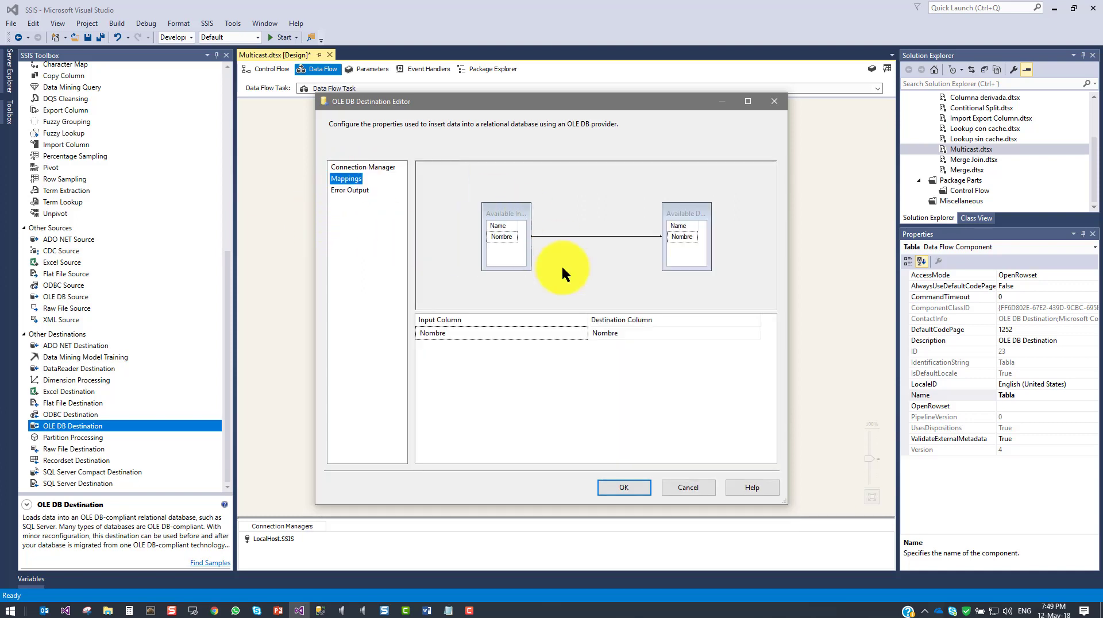
{"action": "left_click", "coordinate": [621, 488]}
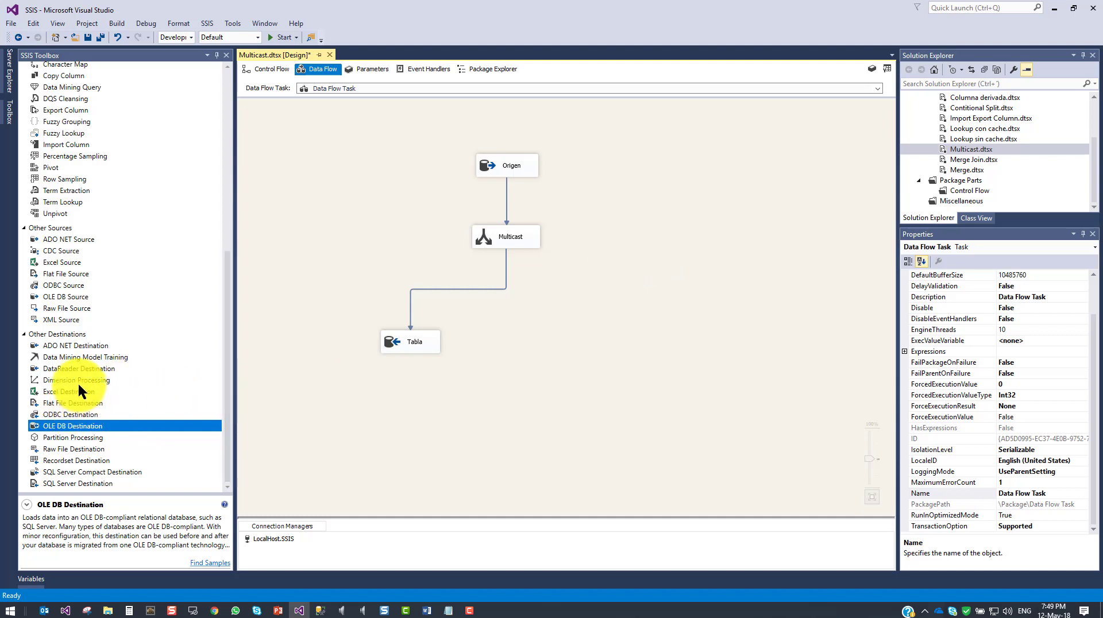
Add a Flat File Destination beside Tabla and connect a second Multicast output to it
{"action": "left_click", "coordinate": [101, 402]}
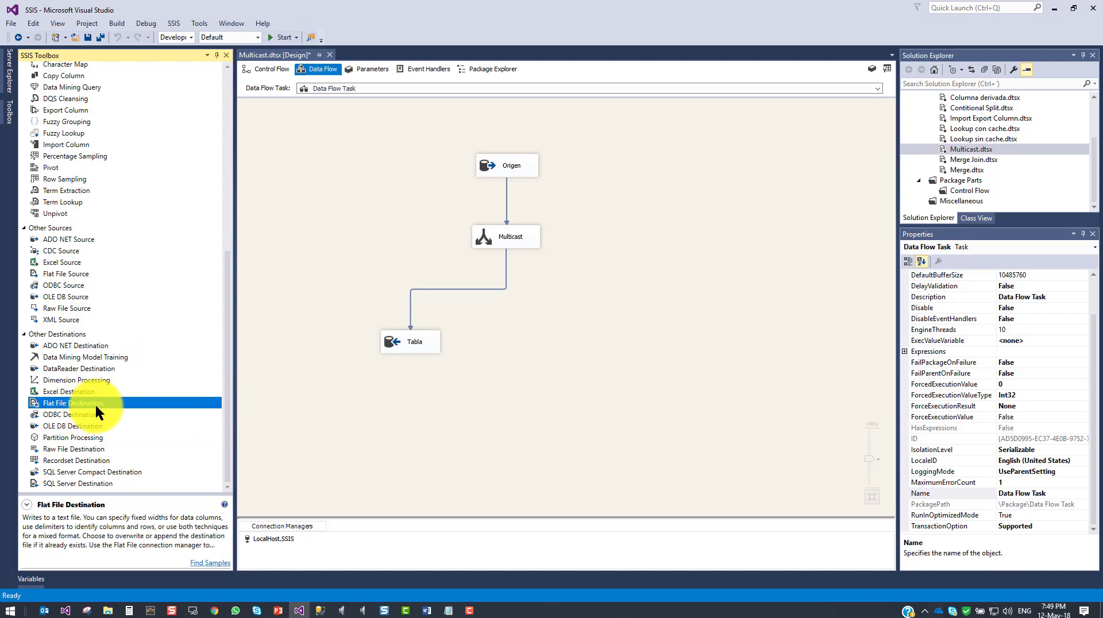
{"action": "left_click_drag", "start_coordinate": [69, 404], "coordinate": [561, 354]}
{"action": "left_click", "coordinate": [520, 239]}
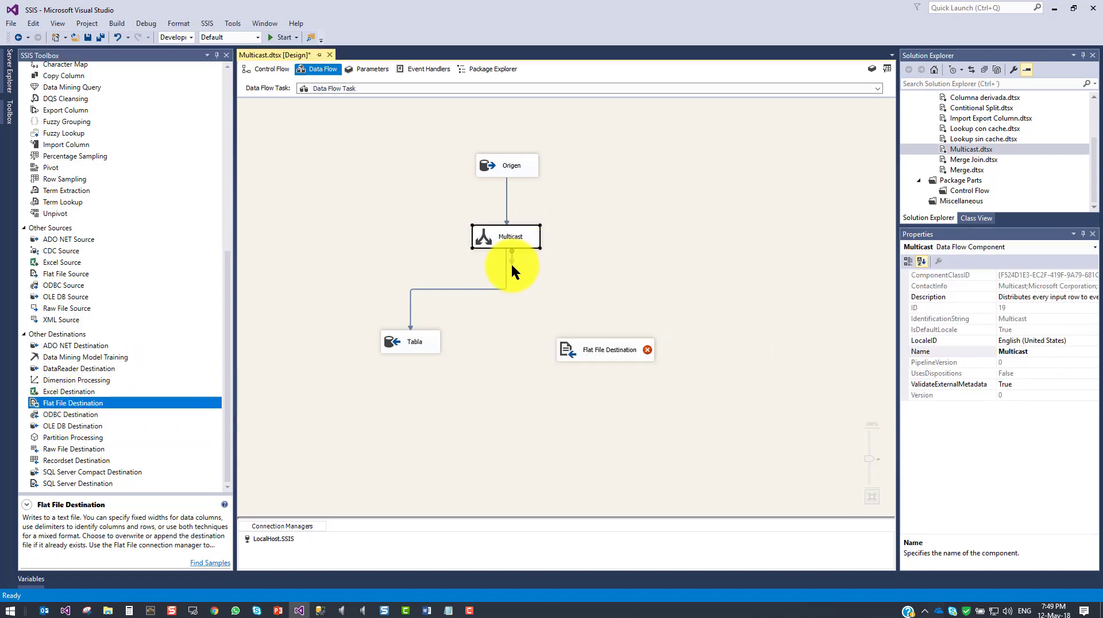
{"action": "left_click_drag", "start_coordinate": [512, 262], "coordinate": [609, 344]}
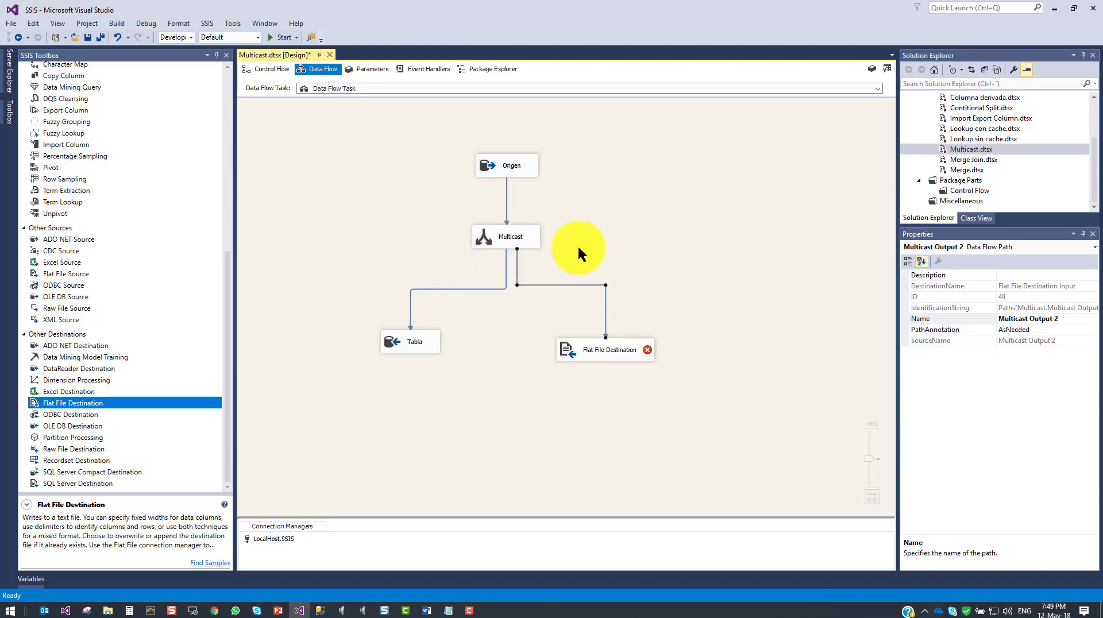
{"action": "left_click", "coordinate": [705, 273]}
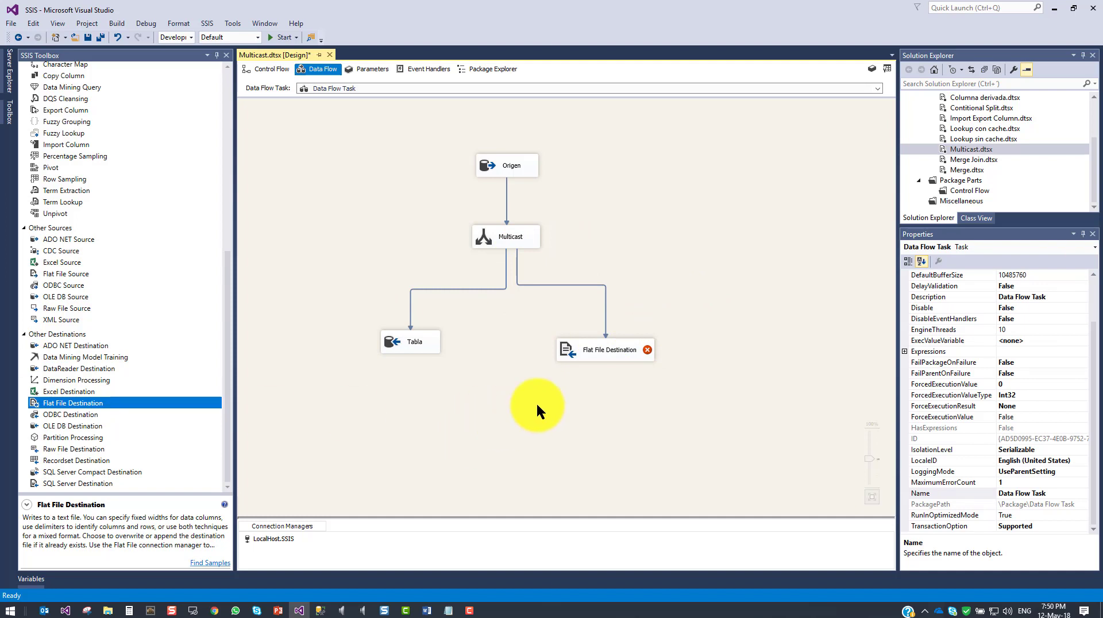
Start a new flat file connection manager for the Flat File Destination, using the Delimited format
{"action": "left_click", "coordinate": [589, 345]}
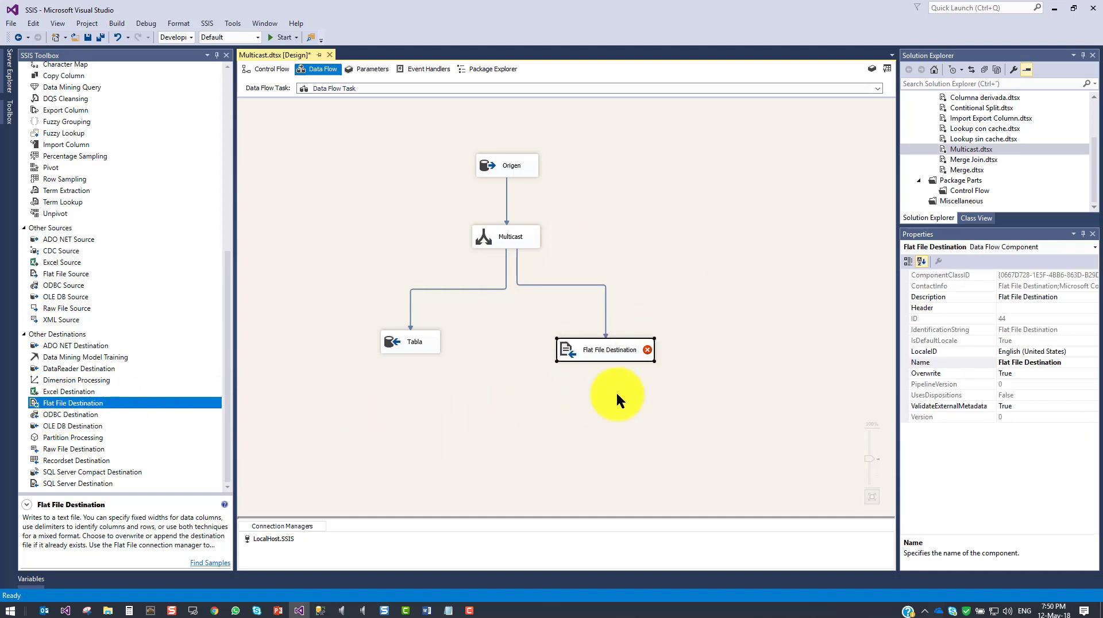
{"action": "double_click", "coordinate": [590, 351]}
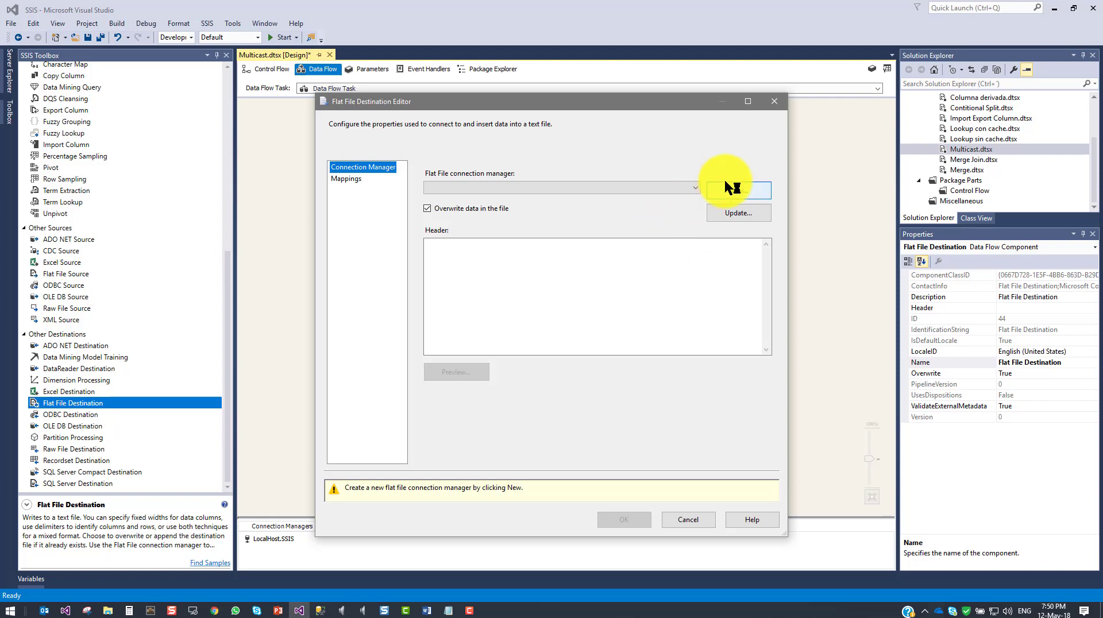
{"action": "left_click", "coordinate": [742, 190]}
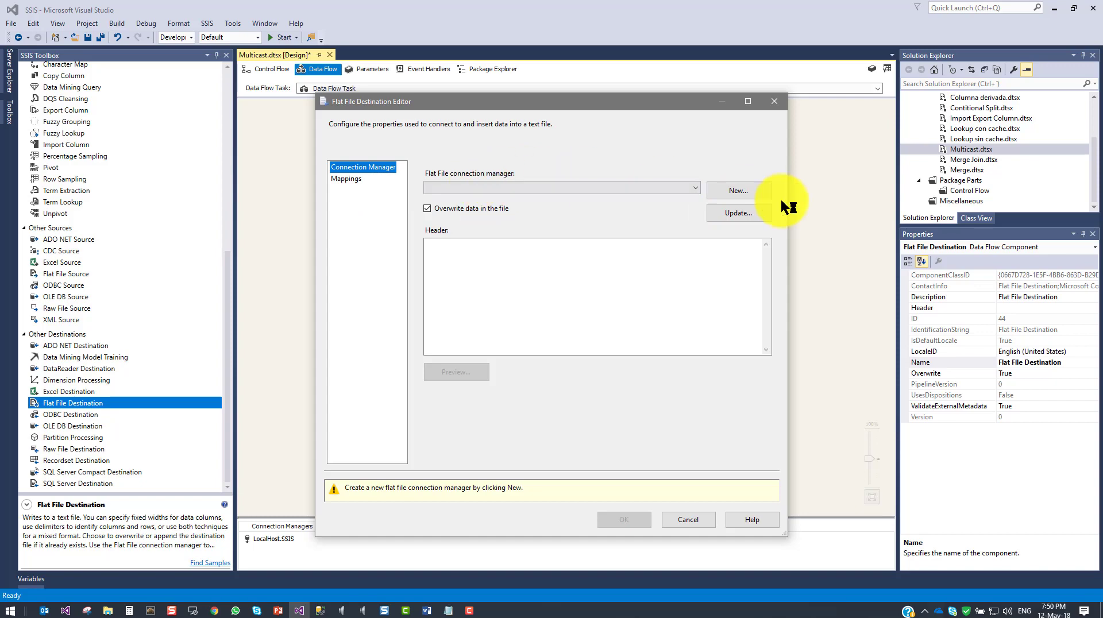
{"action": "left_click", "coordinate": [740, 191]}
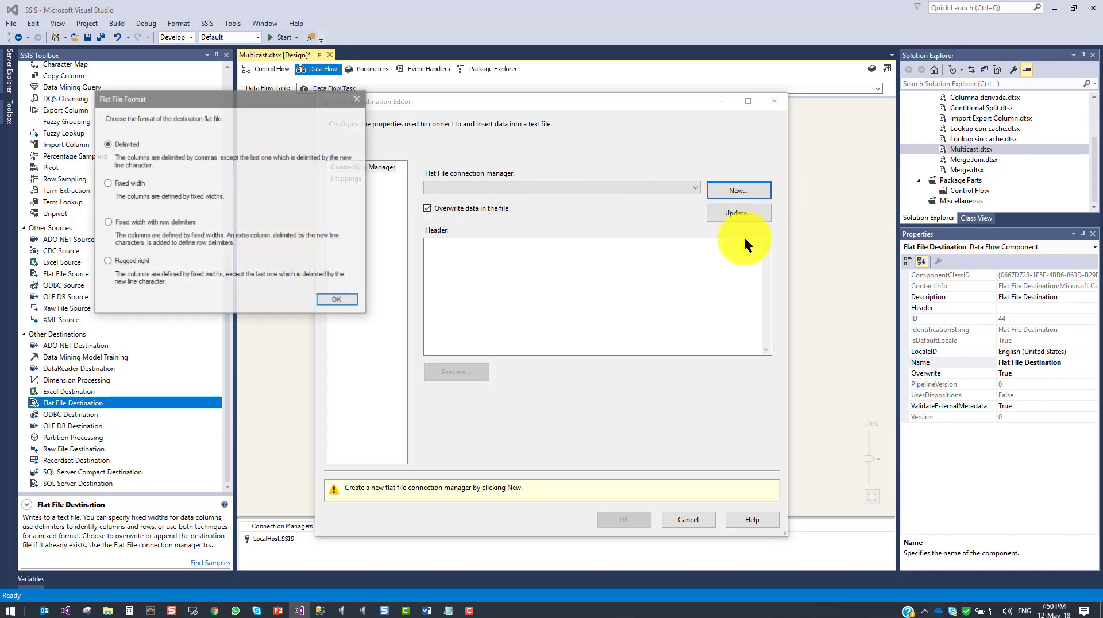
{"action": "left_click_drag", "start_coordinate": [148, 98], "coordinate": [500, 196]}
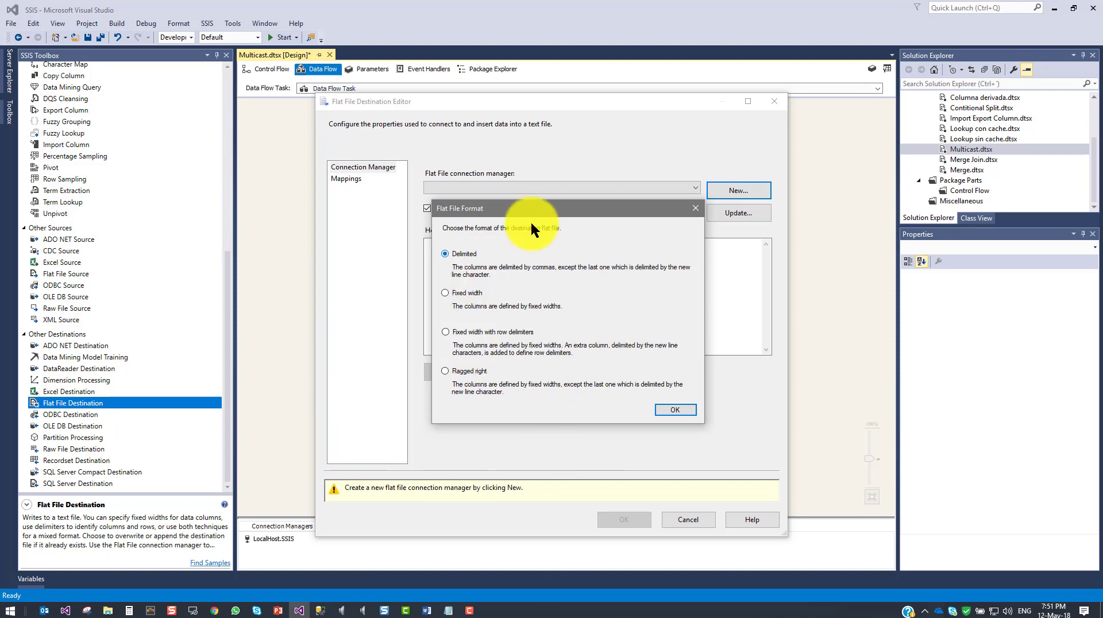
{"action": "left_click", "coordinate": [677, 408]}
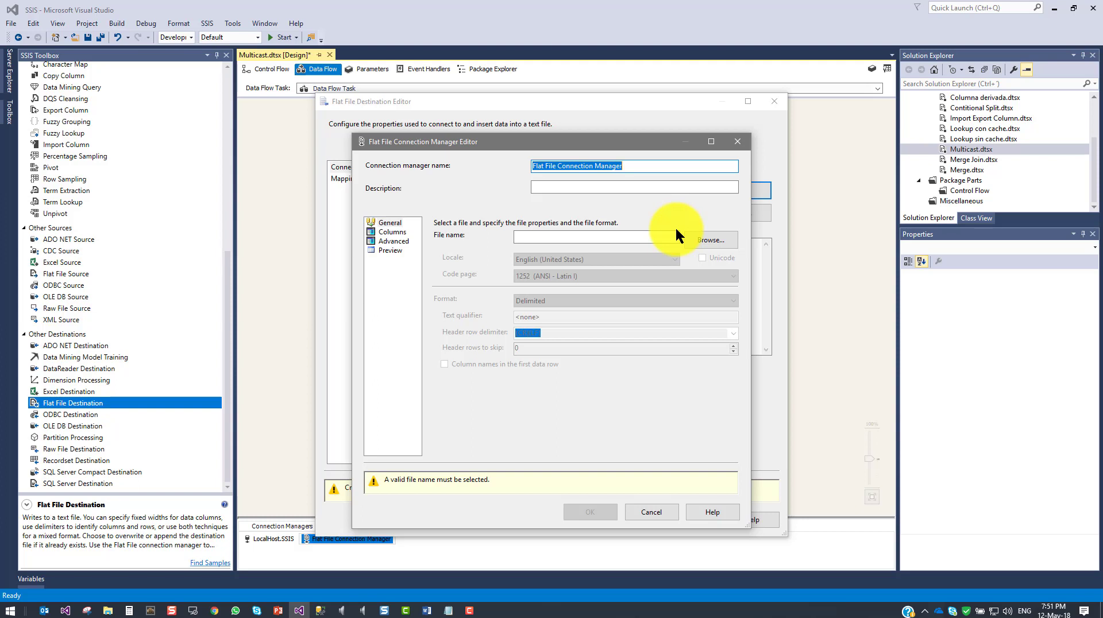
Name the connection manager TXTConn and set its file to Nombres, a text file in the ETL Compartidos folder
{"action": "type", "text": "TX"}
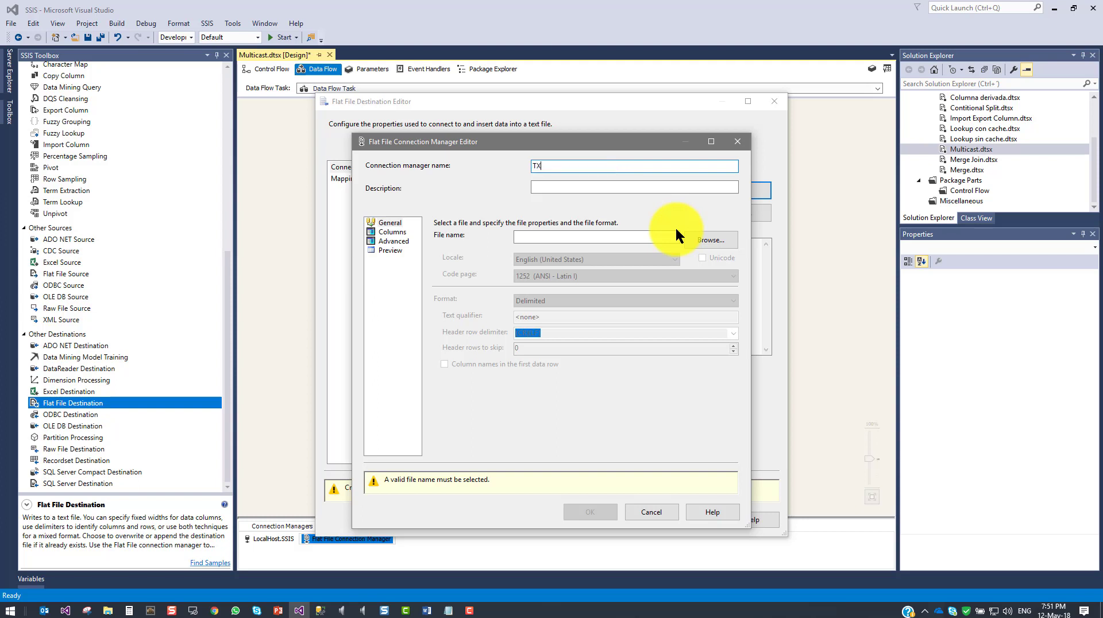
{"action": "type", "text": "TConn"}
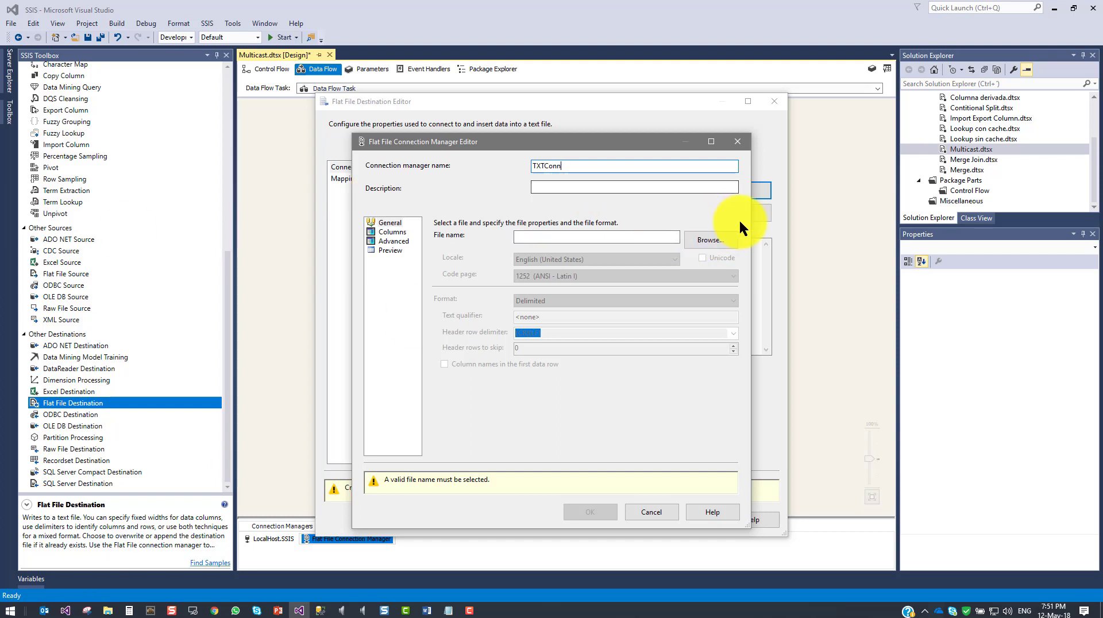
{"action": "left_click", "coordinate": [716, 239]}
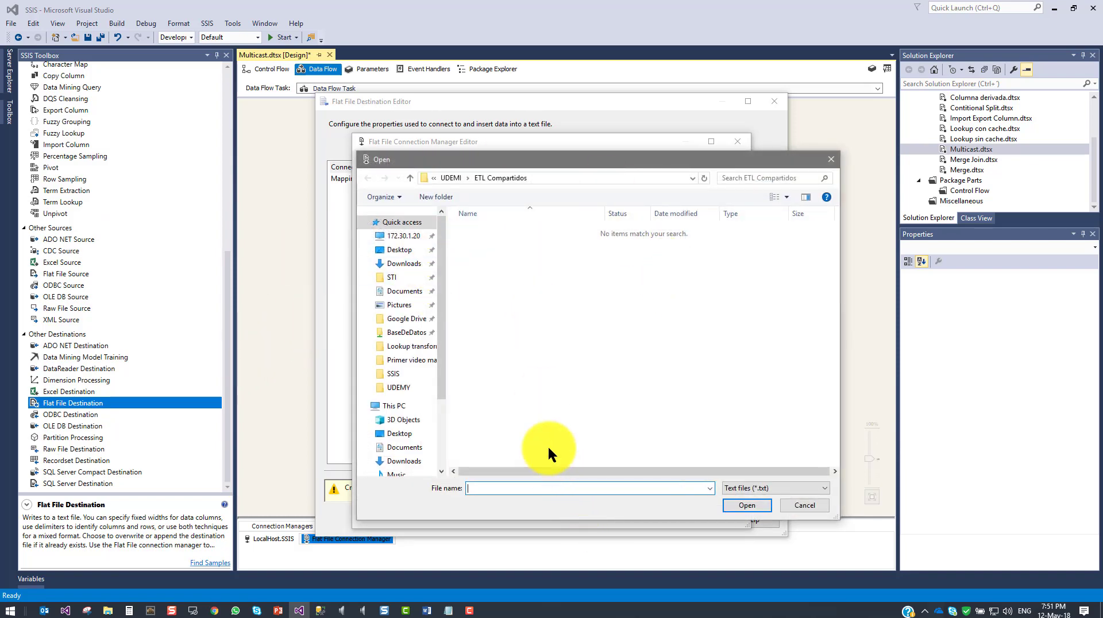
{"action": "type", "text": "Nombres"}
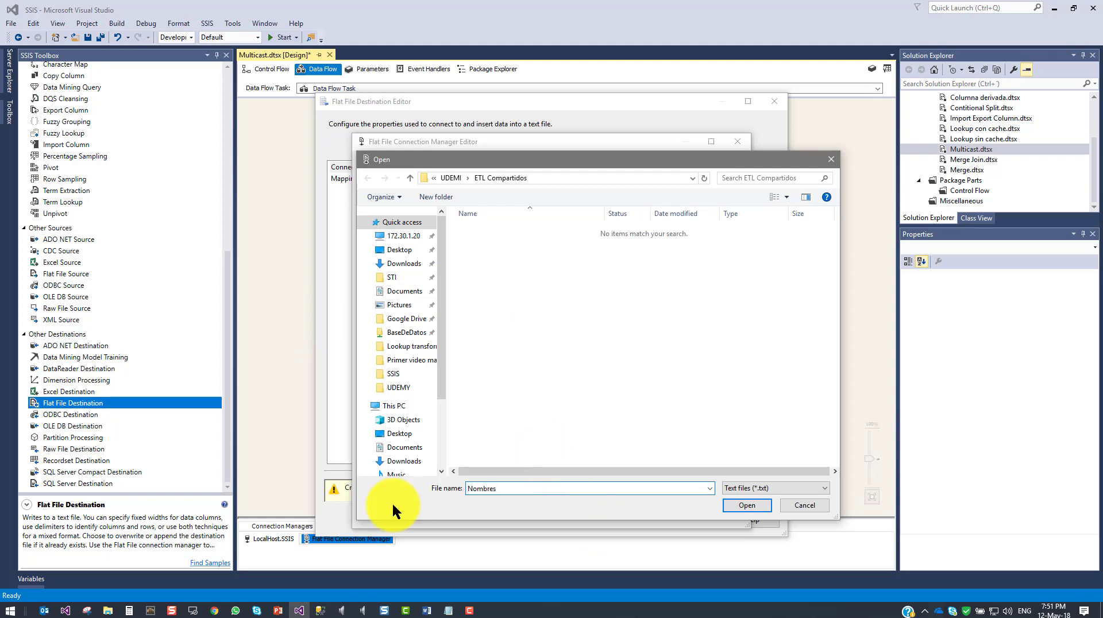
{"action": "left_click", "coordinate": [753, 502]}
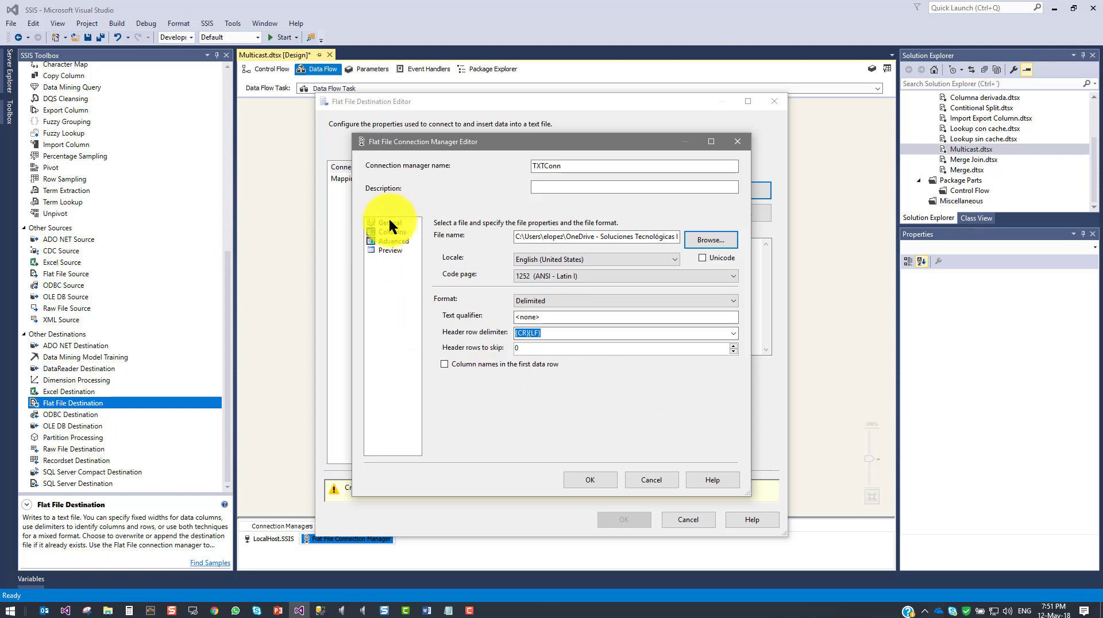
Review the flat file's Nombre column and set its OutputColumnWidth to 150
{"action": "left_click", "coordinate": [384, 233]}
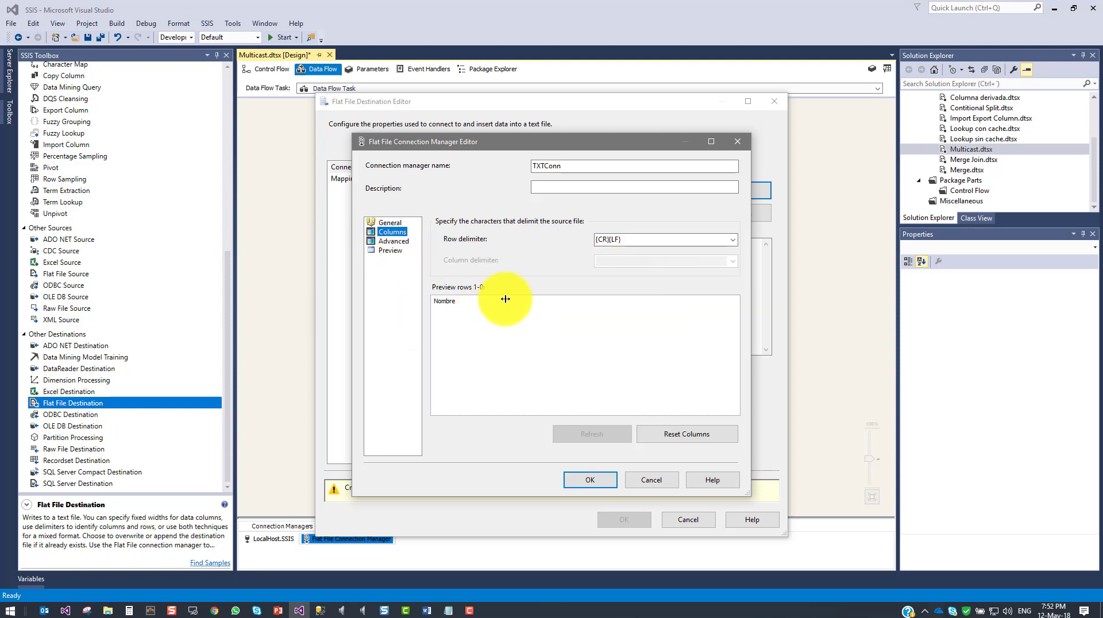
{"action": "left_click", "coordinate": [517, 296]}
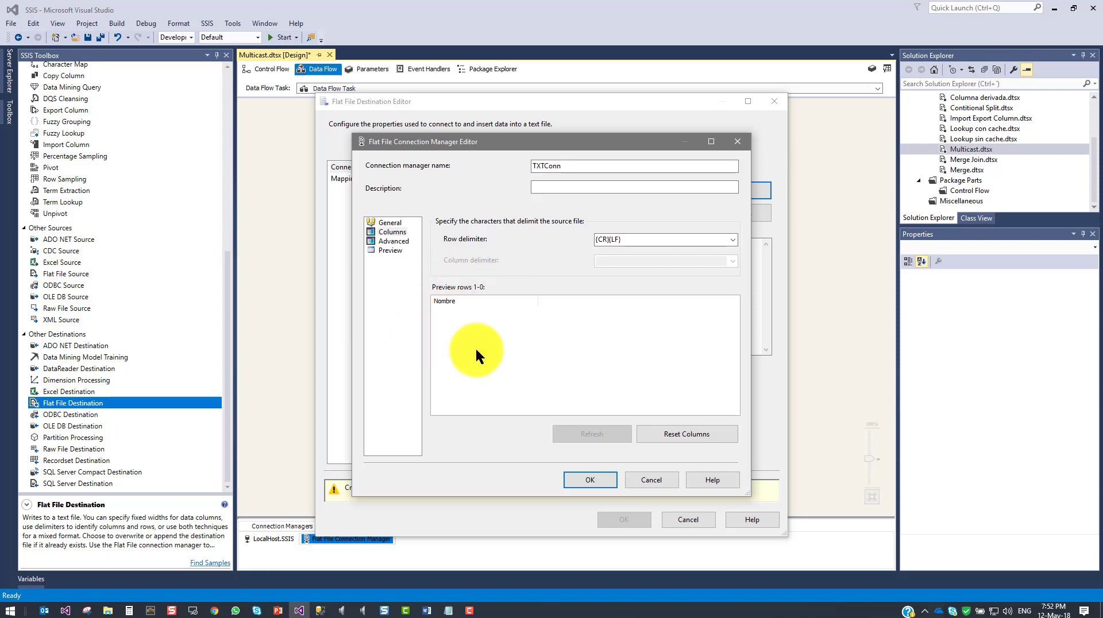
{"action": "left_click", "coordinate": [387, 241]}
{"action": "left_click", "coordinate": [442, 249]}
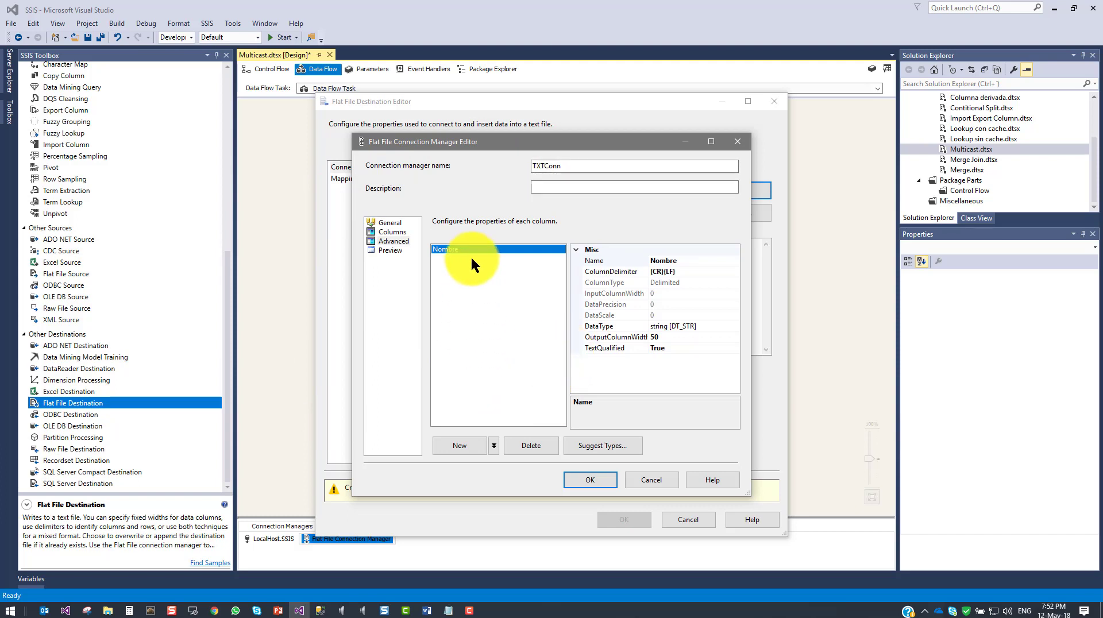
{"action": "left_click", "coordinate": [682, 326]}
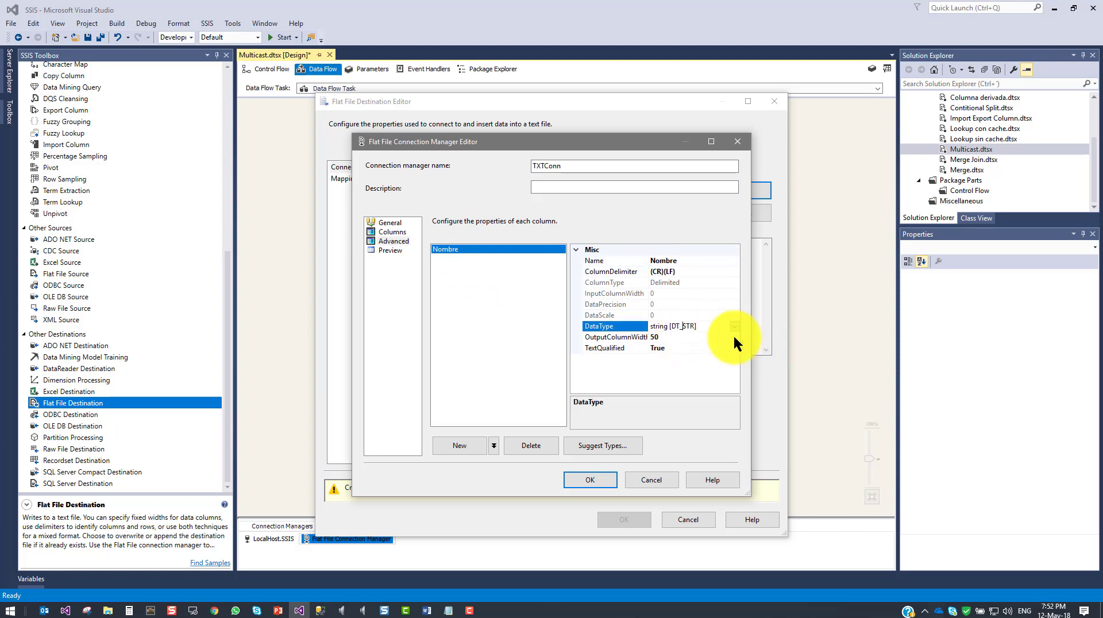
{"action": "left_click", "coordinate": [653, 337]}
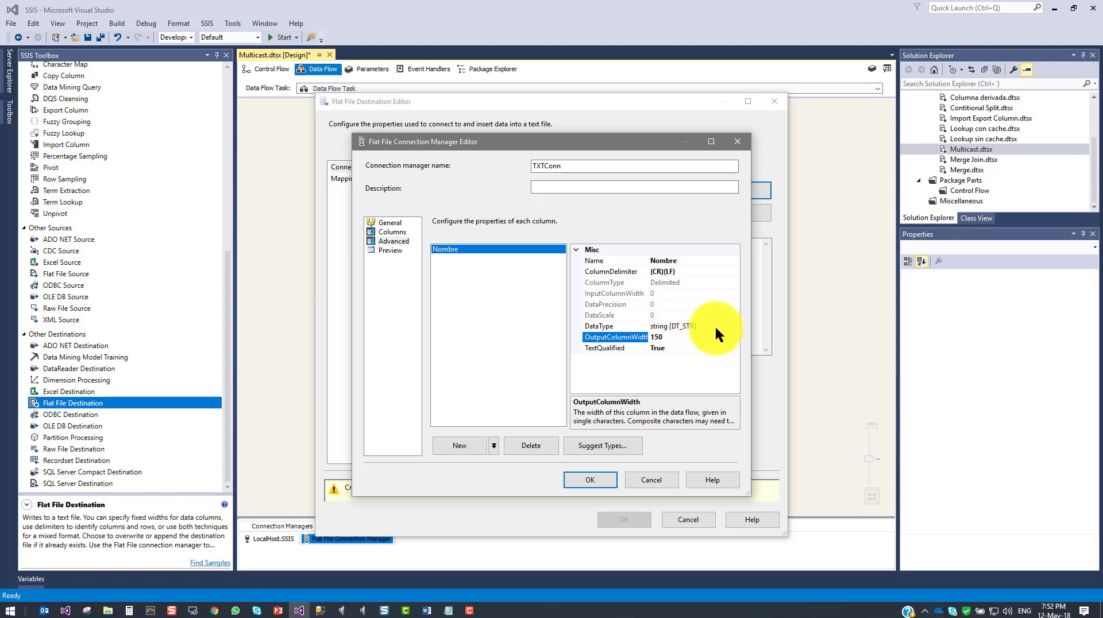
{"action": "double_click", "coordinate": [662, 339]}
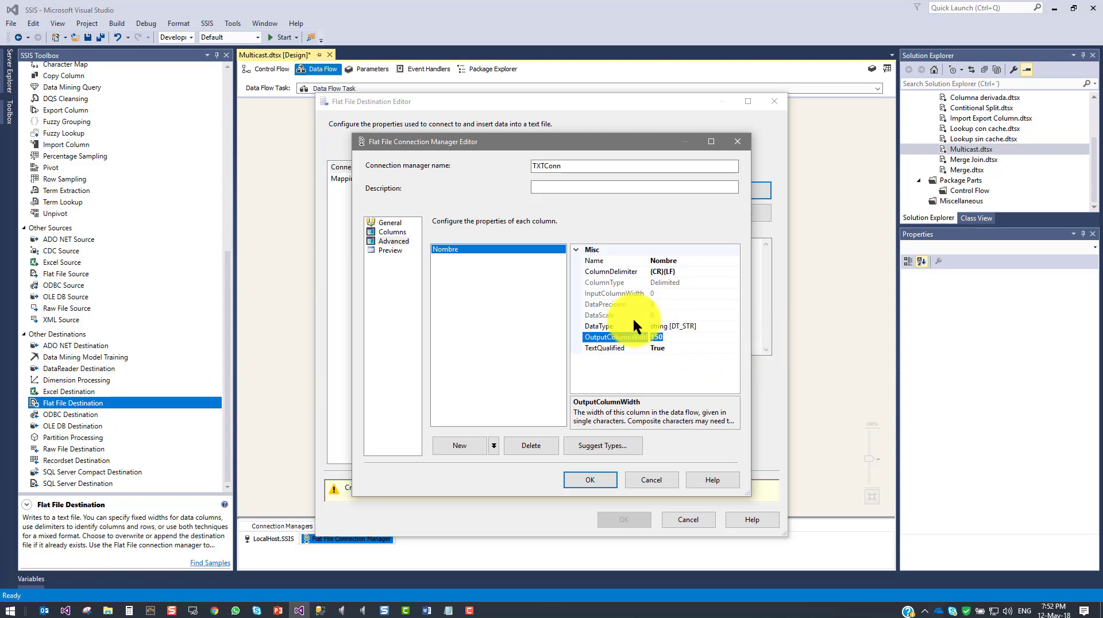
{"action": "left_click", "coordinate": [462, 248]}
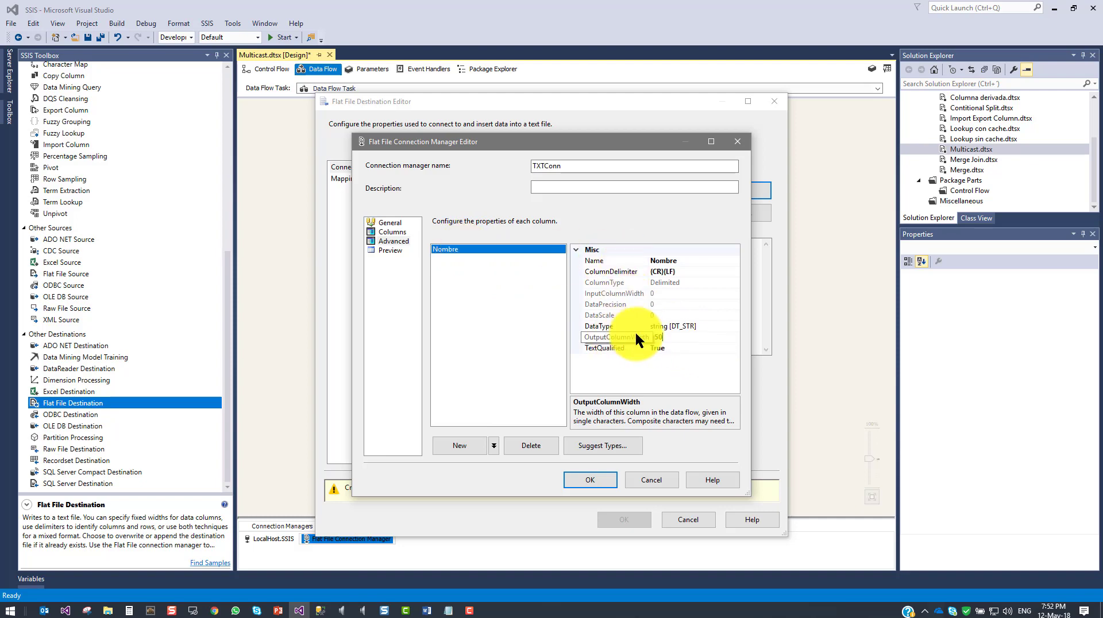
{"action": "left_click", "coordinate": [620, 335]}
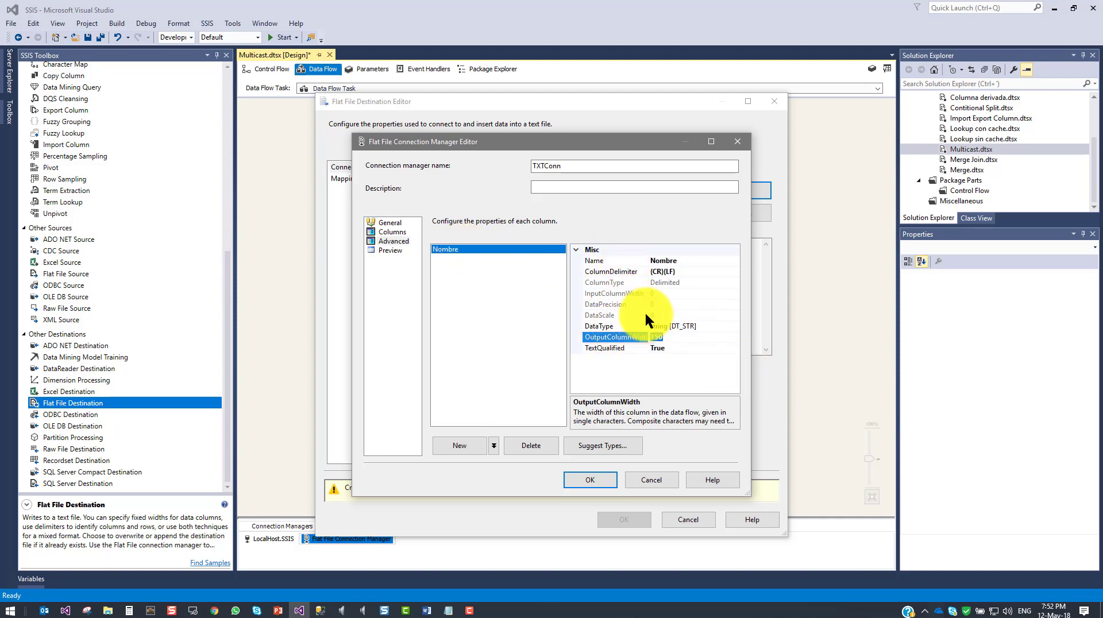
Switch to SQL Server Management Studio to check the varchar length of Nombre in the NombresUno table definition, then return to the connection editor
{"action": "left_click", "coordinate": [320, 611]}
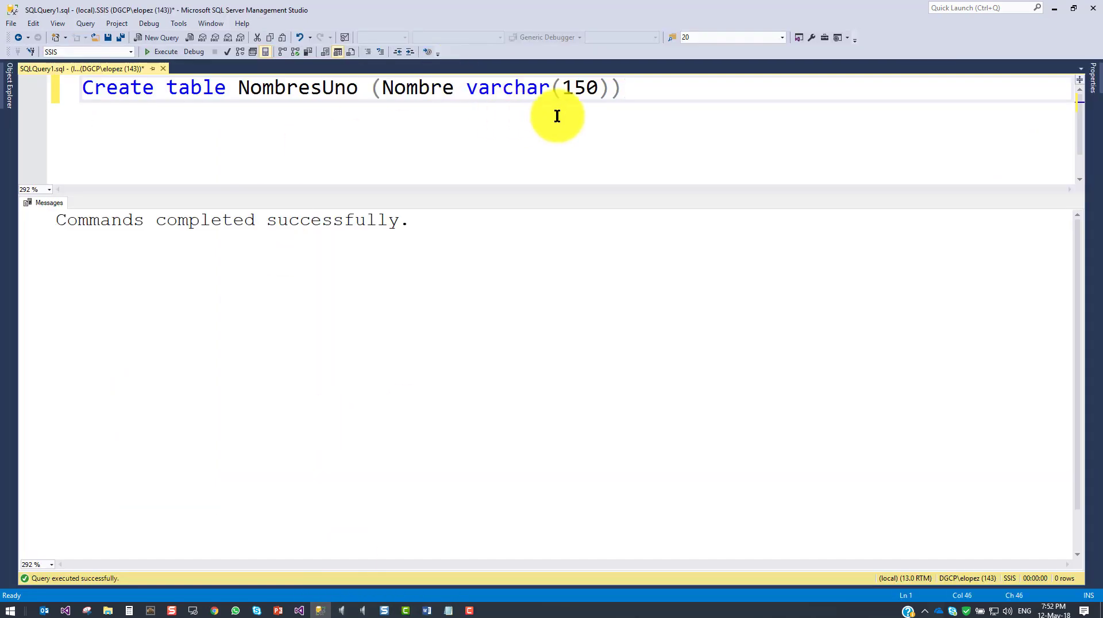
{"action": "double_click", "coordinate": [579, 91]}
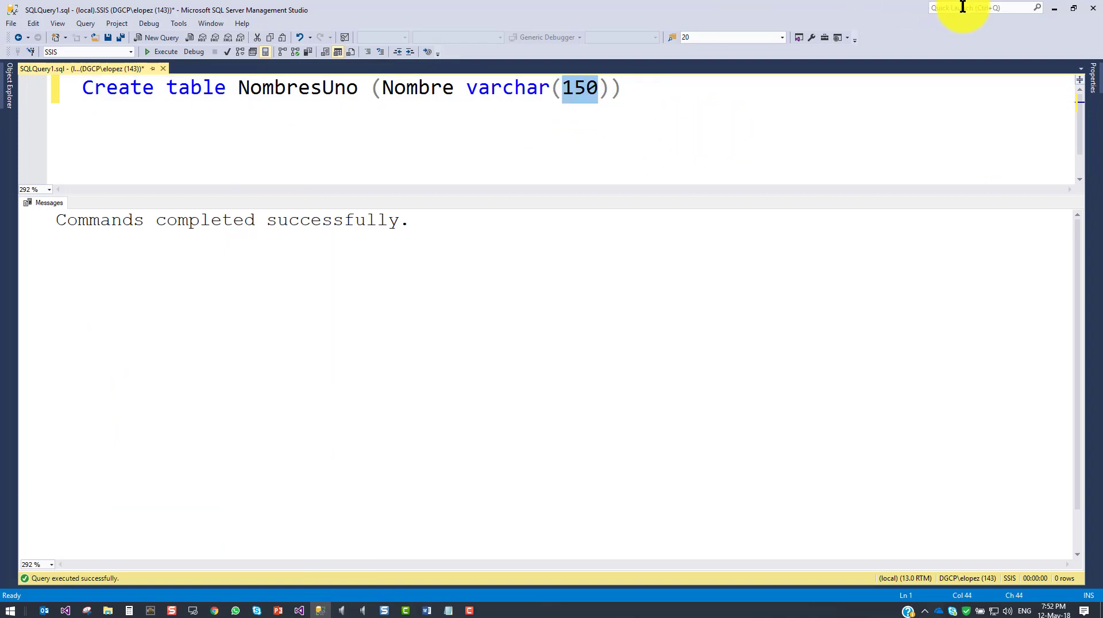
{"action": "left_click", "coordinate": [1053, 10]}
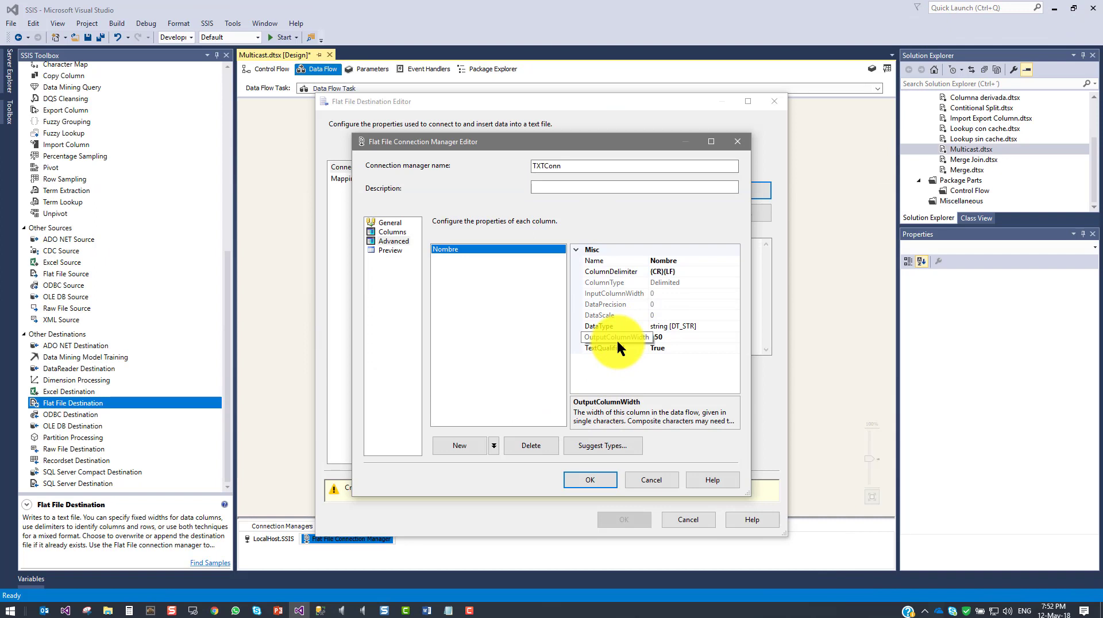
Accept the TXTConn connection and map the Nombre input column to Nombre in the flat file destination
{"action": "left_click", "coordinate": [592, 478]}
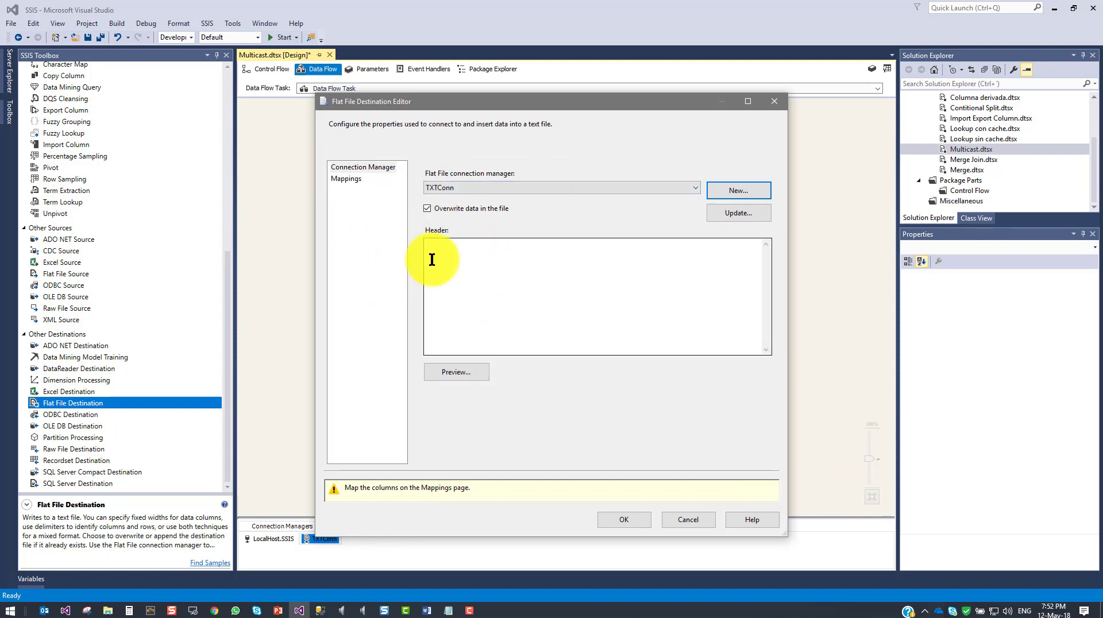
{"action": "left_click", "coordinate": [346, 177]}
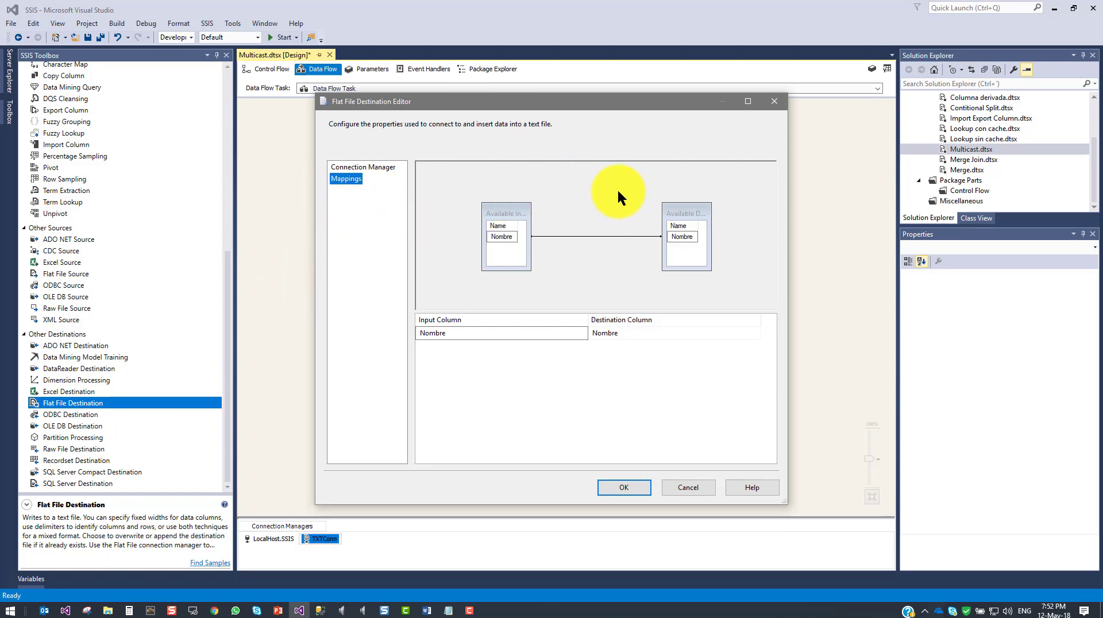
{"action": "left_click", "coordinate": [624, 486]}
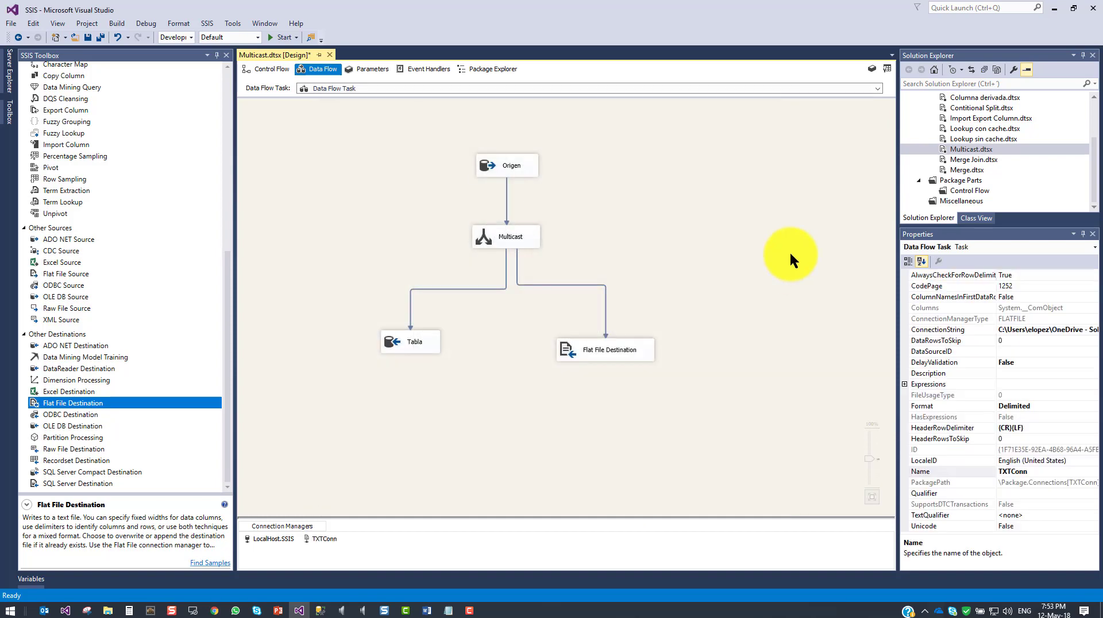
Run the Multicast package and inspect the executed data flow
{"action": "left_click", "coordinate": [282, 37]}
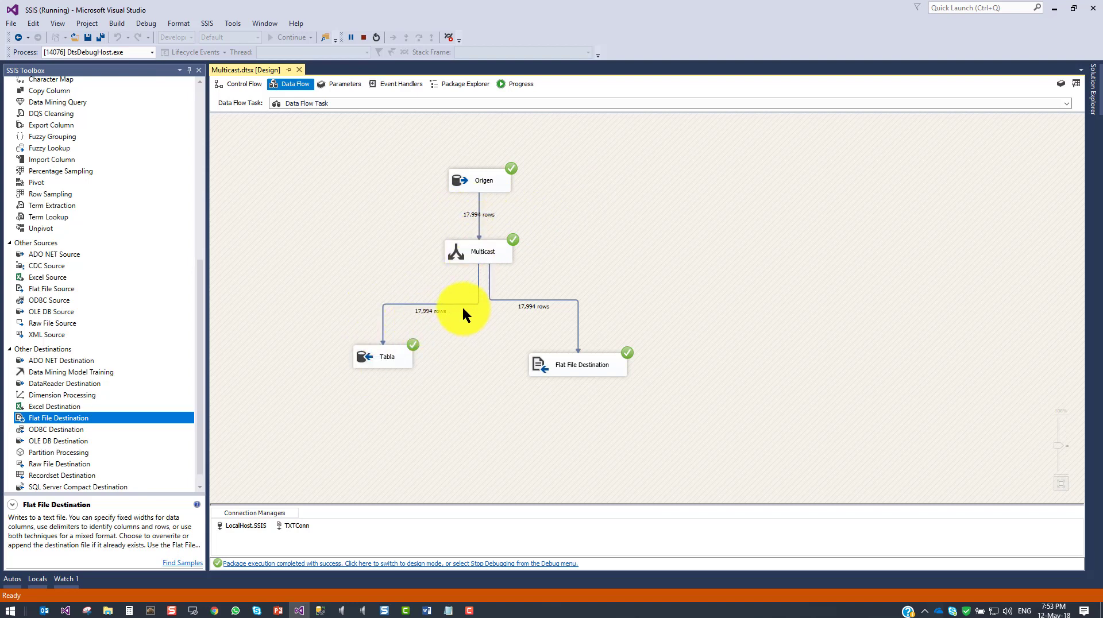
{"action": "left_click", "coordinate": [402, 357]}
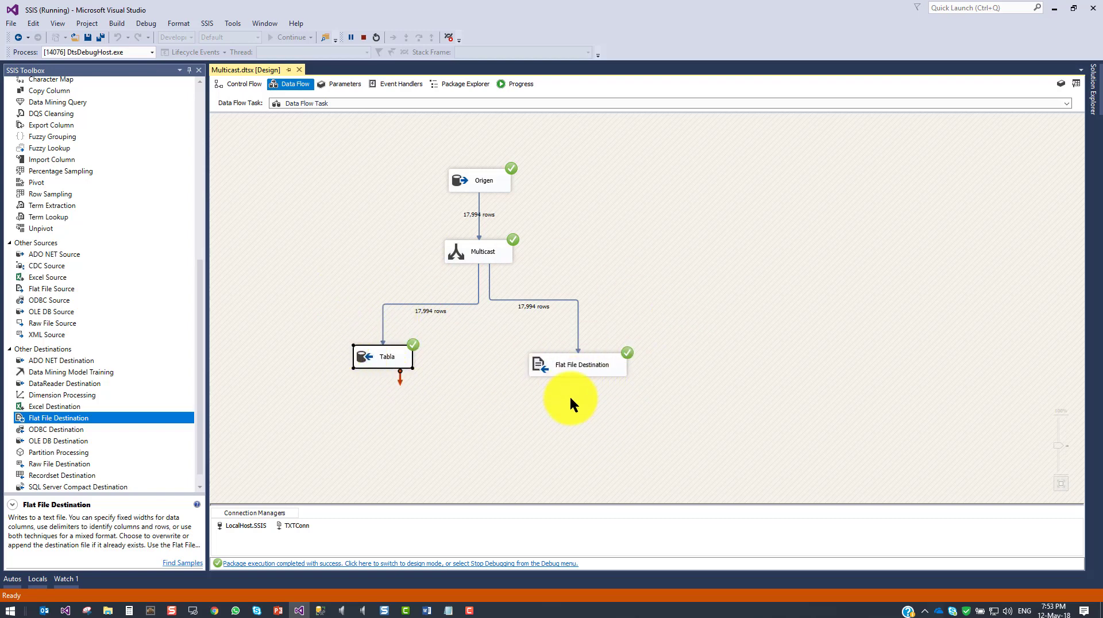
Open Nombres.txt from the ETL Compartidos folder in File Explorer, look through the exported names, and close both windows
{"action": "left_click", "coordinate": [623, 267]}
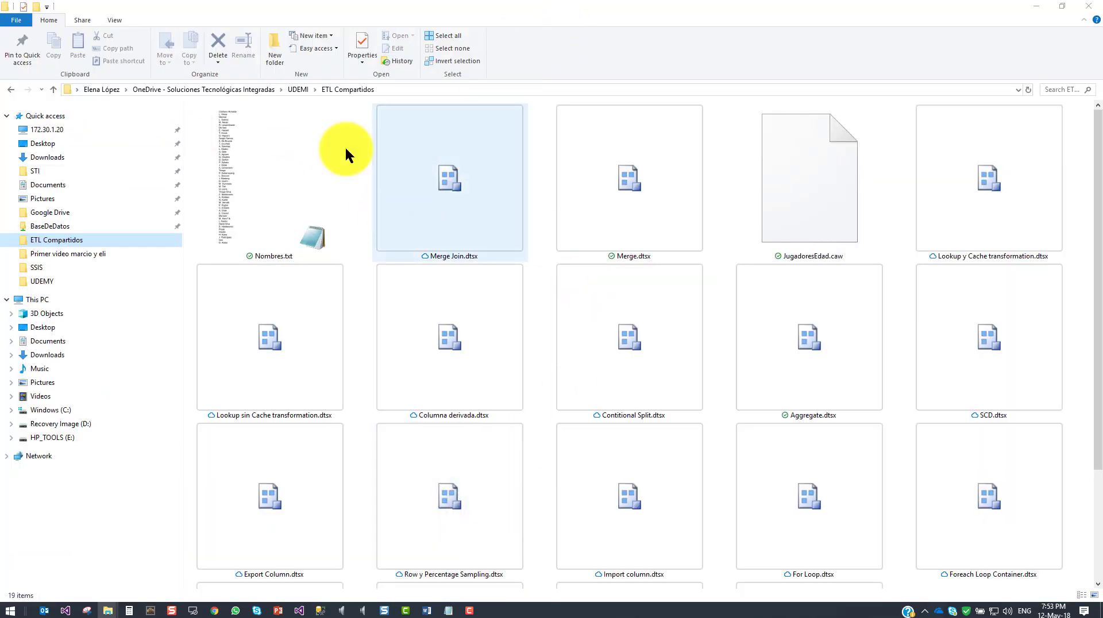
{"action": "left_click", "coordinate": [405, 91]}
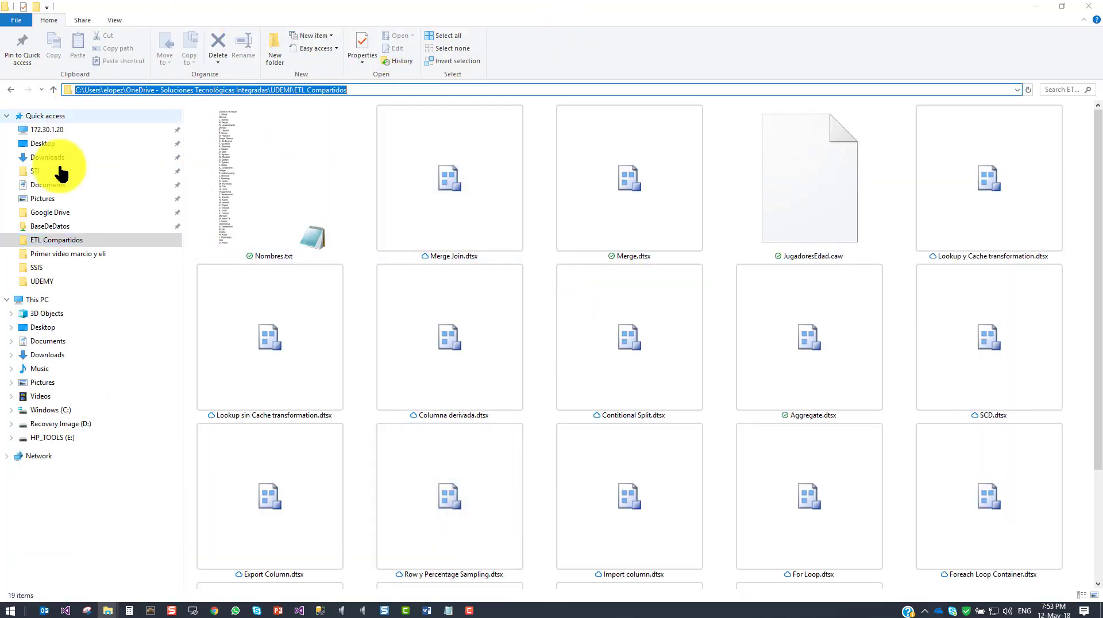
{"action": "double_click", "coordinate": [279, 129]}
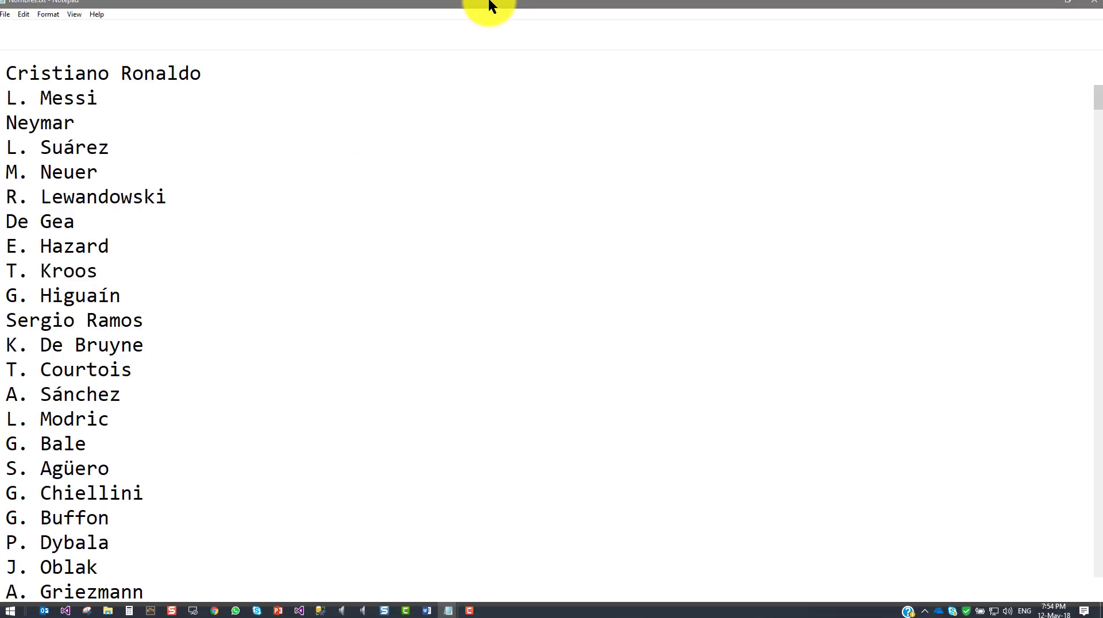
{"action": "scroll", "coordinate": [126, 239], "scroll_direction": "down", "scroll_amount": 20}
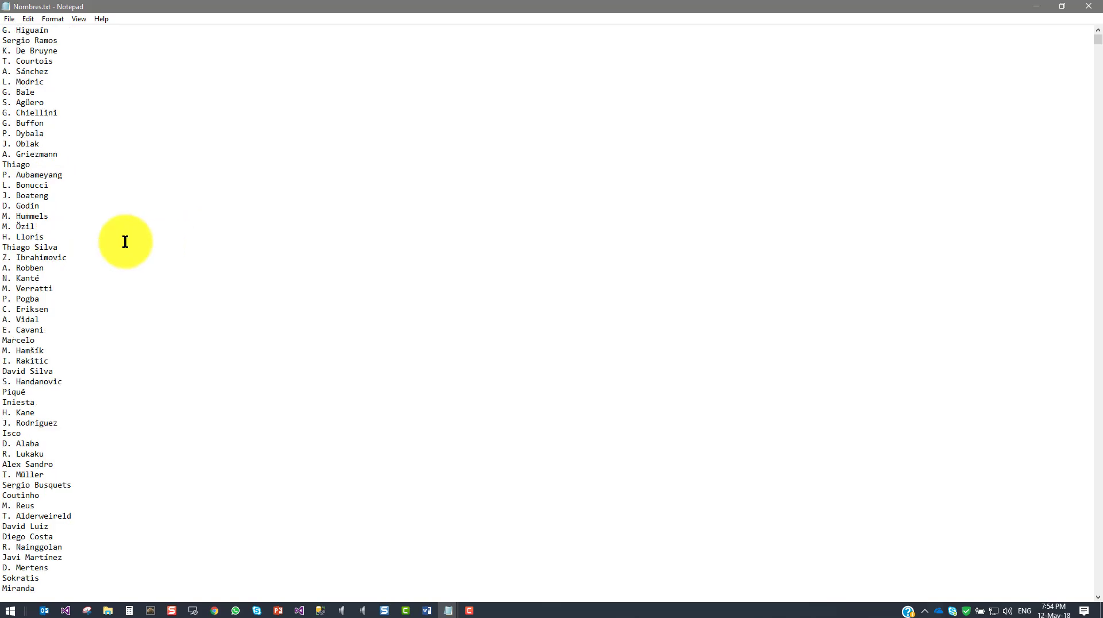
{"action": "scroll", "coordinate": [120, 271], "scroll_direction": "down", "scroll_amount": 20}
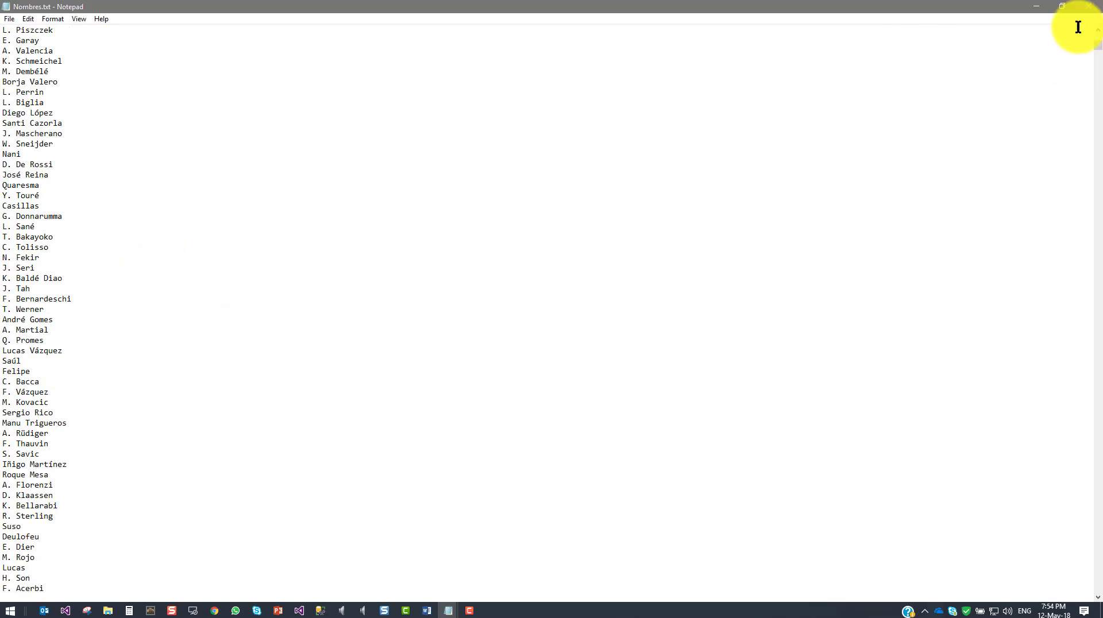
{"action": "left_click_drag", "start_coordinate": [1098, 46], "coordinate": [1057, 475]}
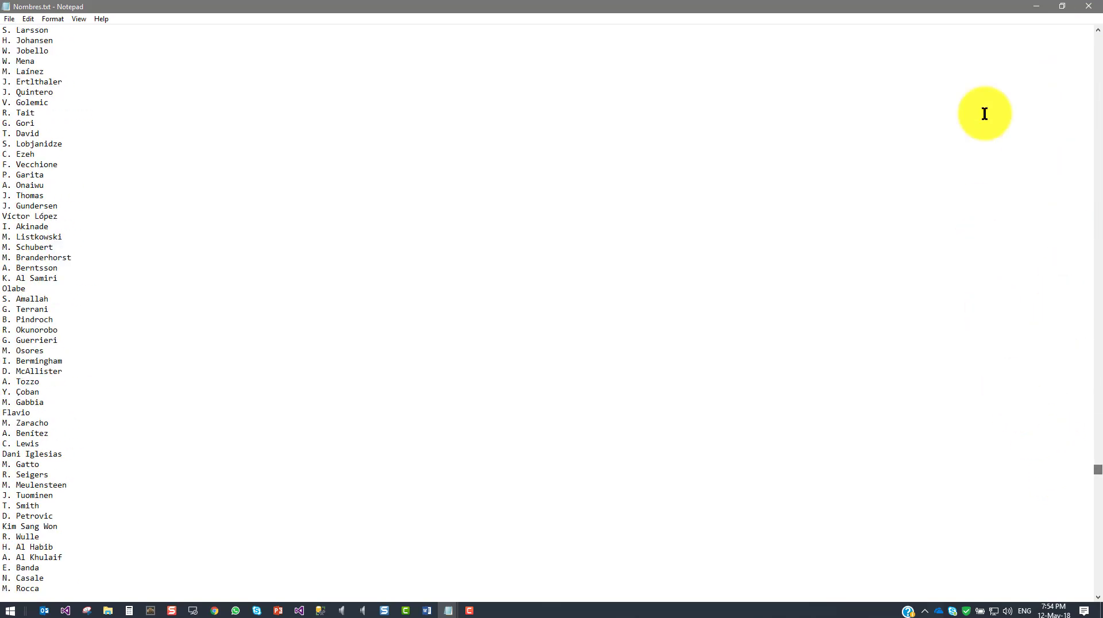
{"action": "left_click", "coordinate": [1095, 7]}
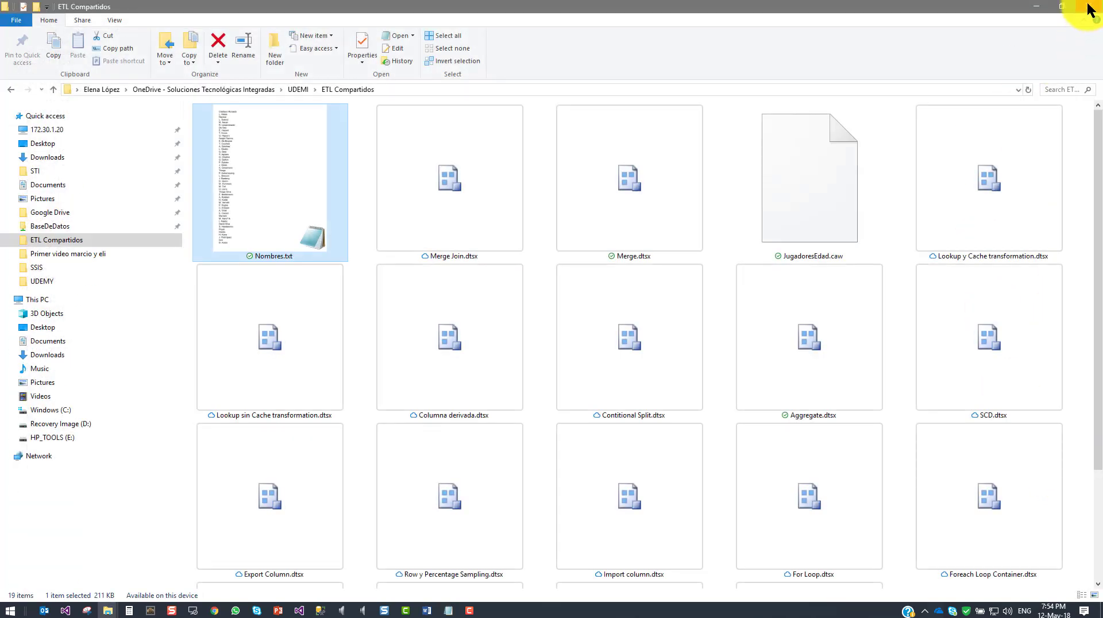
{"action": "left_click", "coordinate": [1089, 7]}
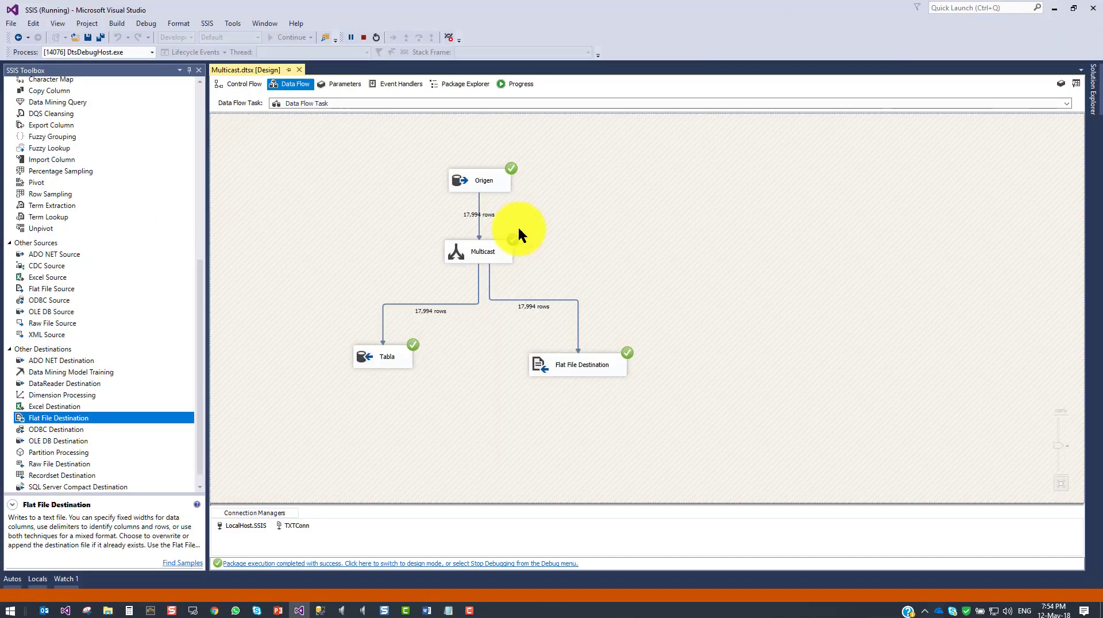
In SQL Server Management Studio, add "select * from NombresUno" below the Create table statement and run only that query
{"action": "left_click", "coordinate": [321, 611]}
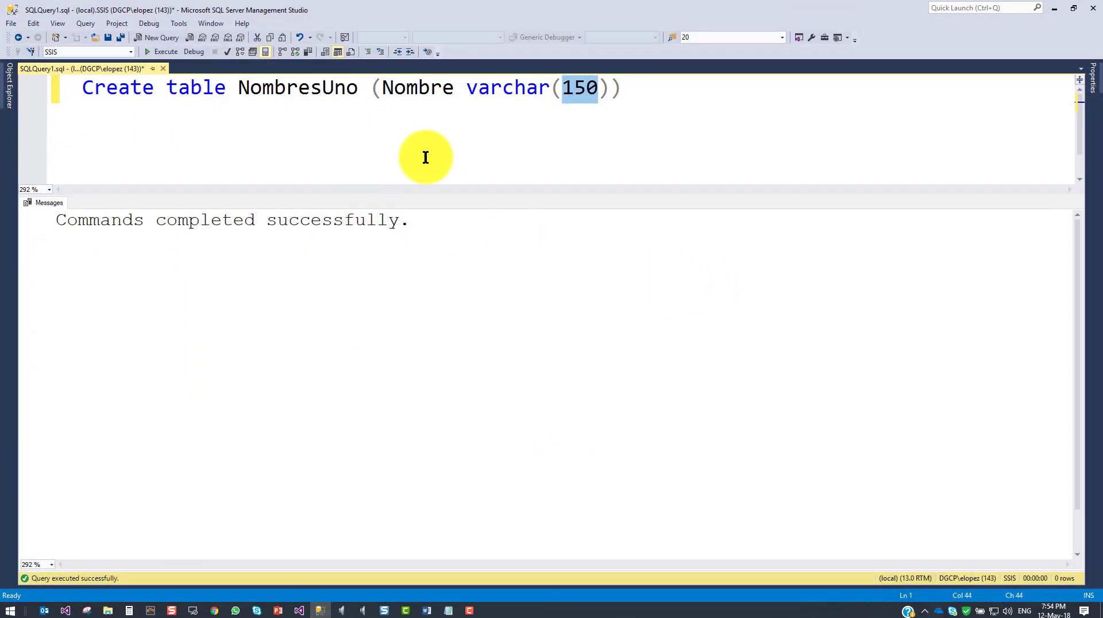
{"action": "left_click", "coordinate": [297, 101]}
{"action": "double_click", "coordinate": [297, 102]}
{"action": "key", "text": "ctrl+c"}
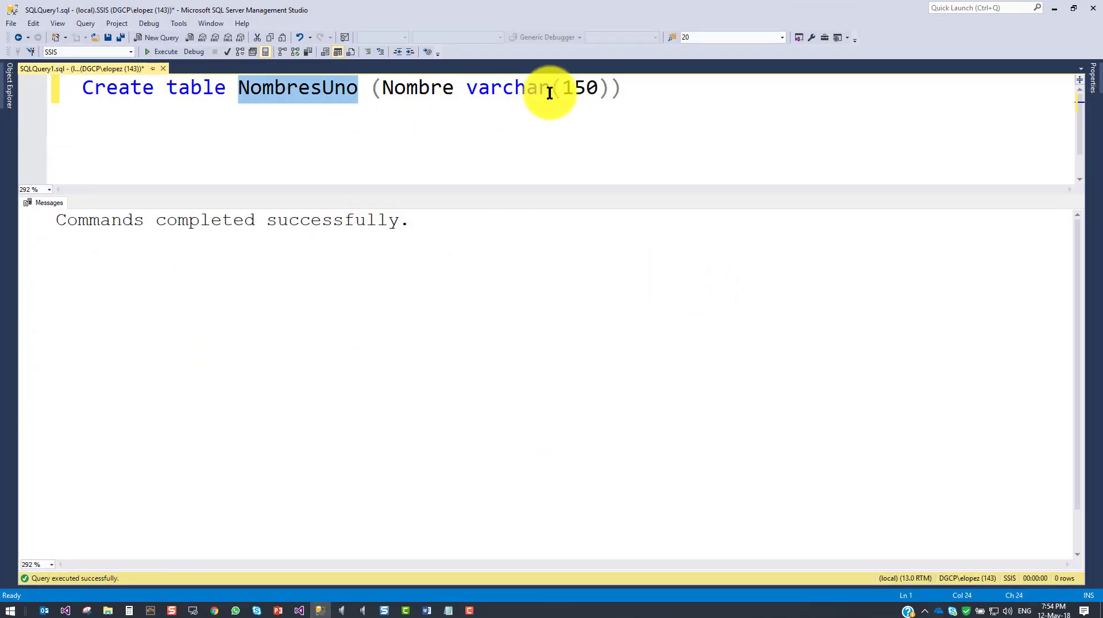
{"action": "left_click", "coordinate": [670, 98]}
{"action": "key", "text": "Return"}
{"action": "key", "text": "Return"}
{"action": "type", "text": "selec"}
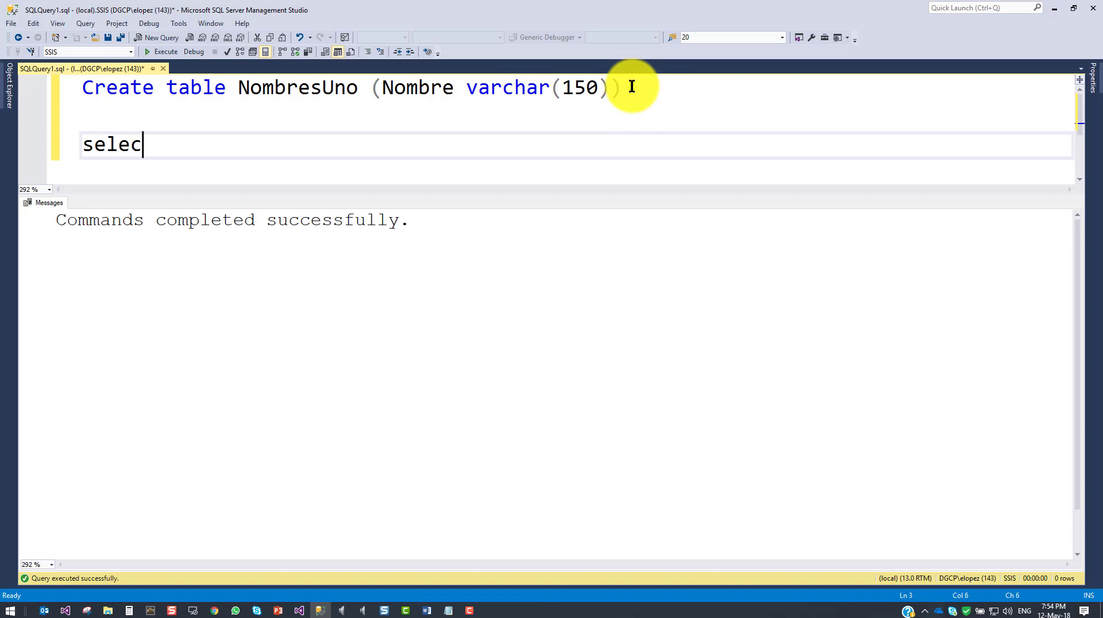
{"action": "type", "text": "t * from"}
{"action": "key", "text": "ctrl+v"}
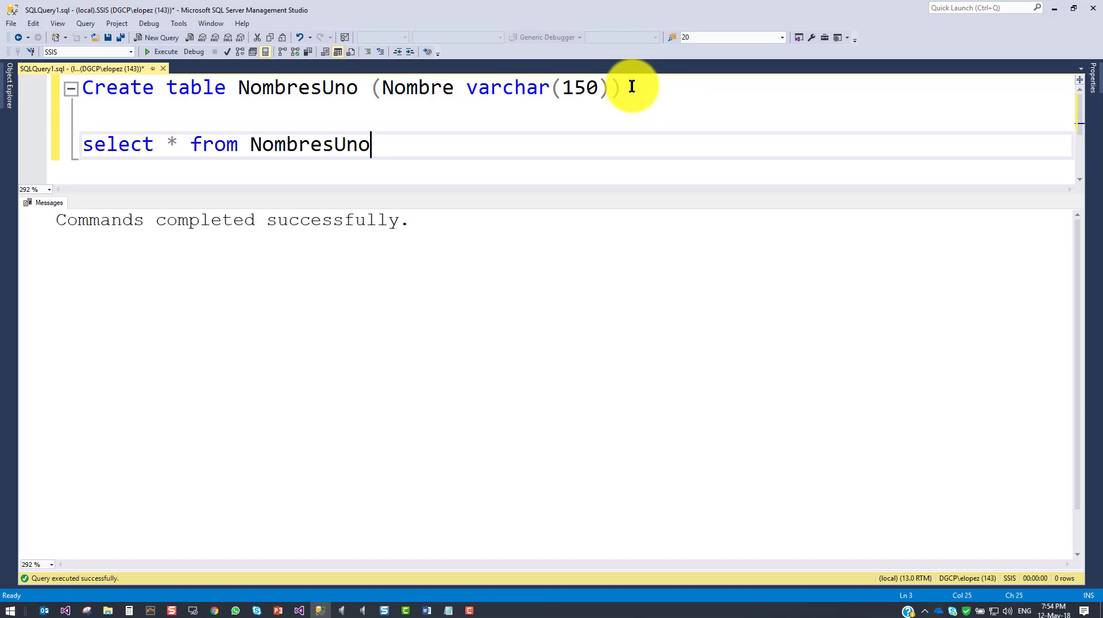
{"action": "key", "text": "shift+Up"}
{"action": "key", "text": "F5"}
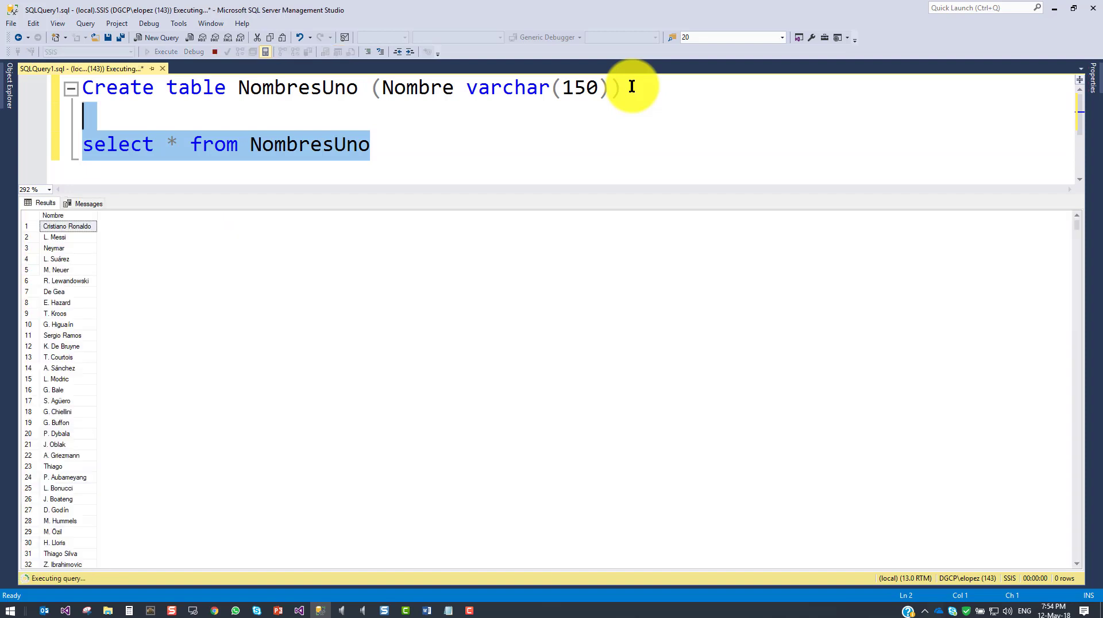